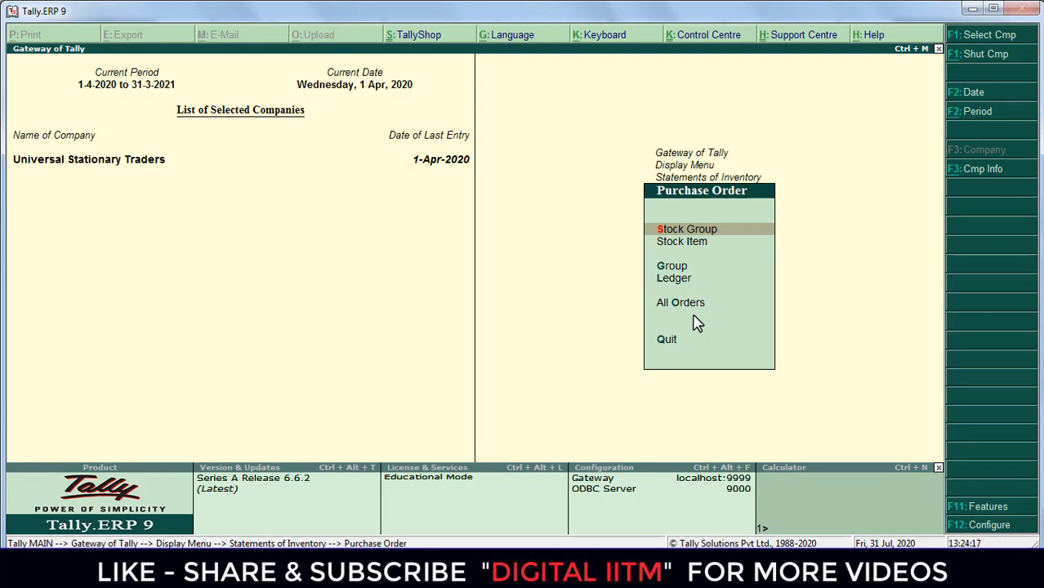
View all outstanding purchase orders in detailed format and return to the Display Menu.
{"action": "key", "text": "Down"}
{"action": "key", "text": "Down"}
{"action": "key", "text": "Down"}
{"action": "key", "text": "Down"}
{"action": "key", "text": "Return"}
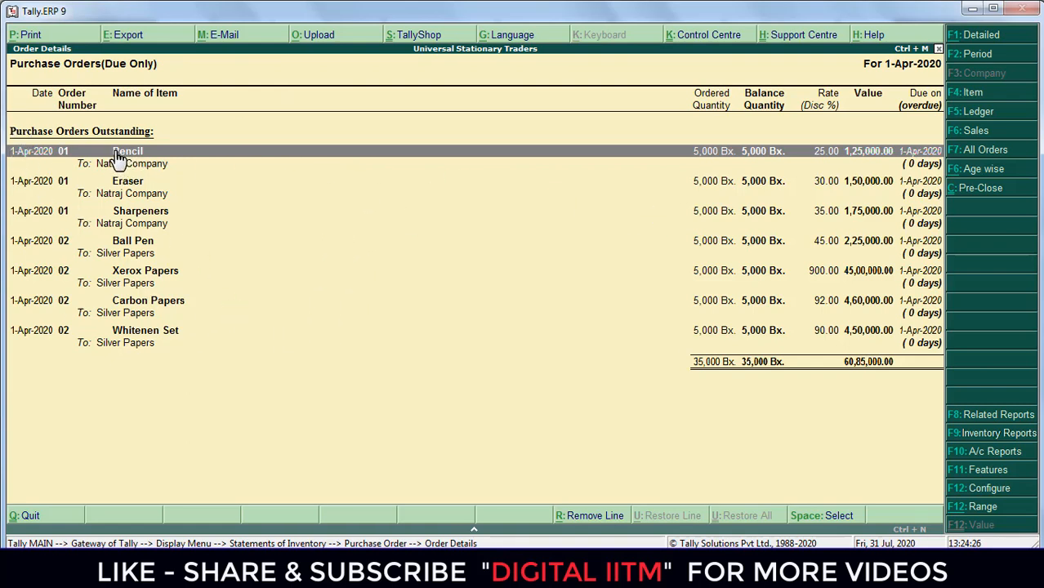
{"action": "key", "text": "alt+F1"}
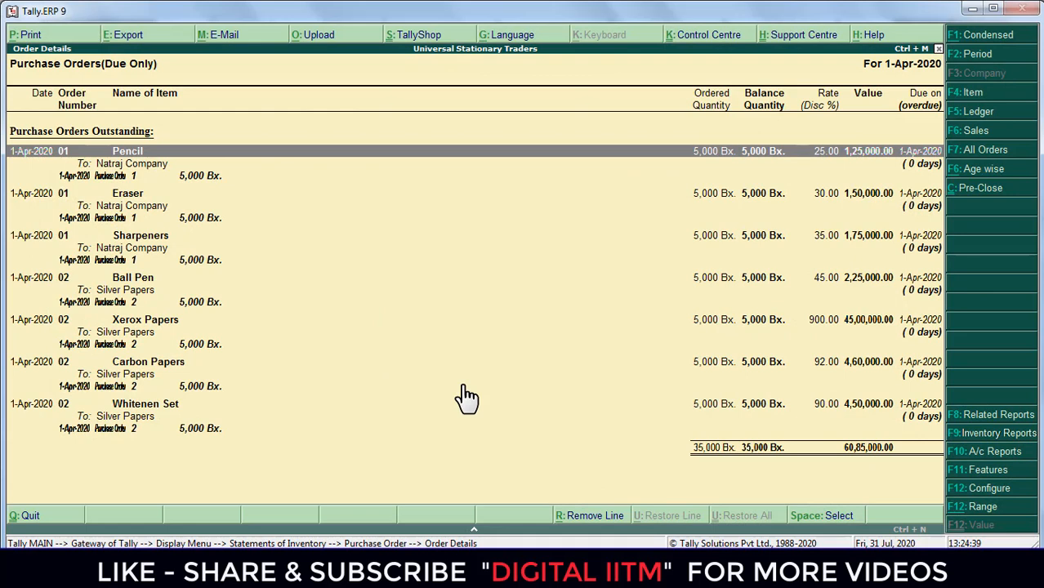
{"action": "key", "text": "Escape"}
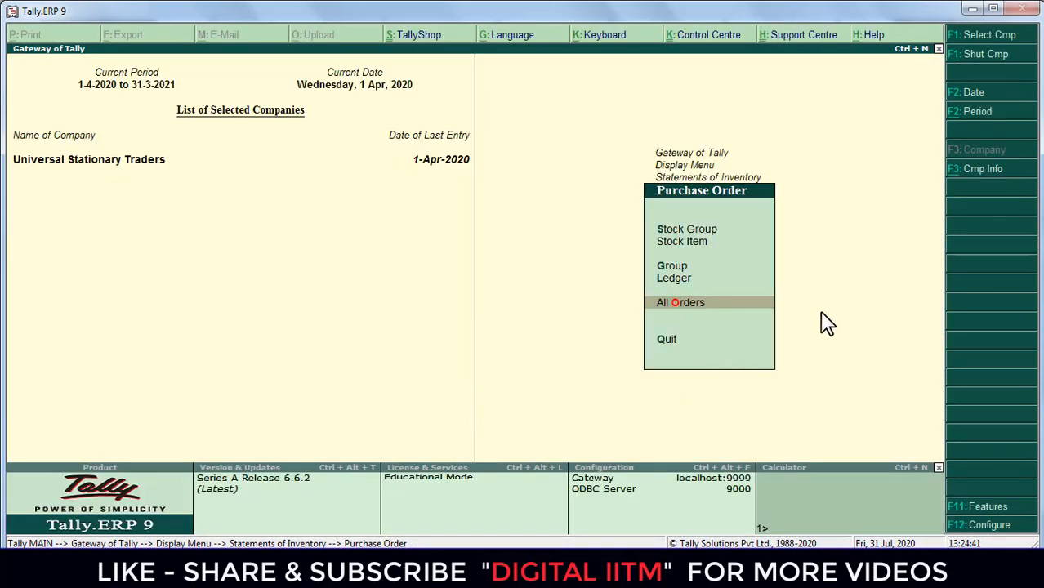
{"action": "key", "text": "Escape"}
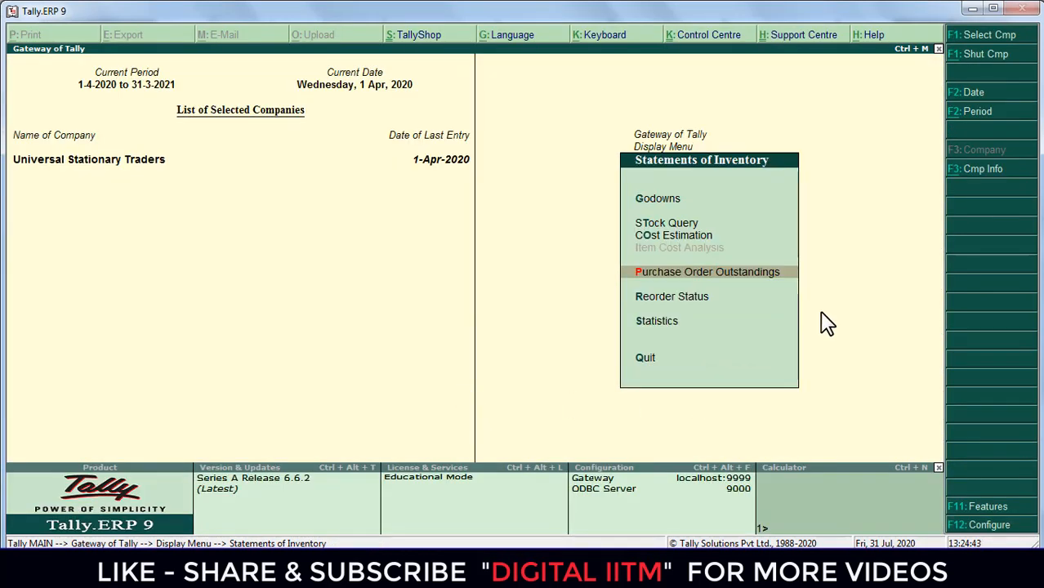
{"action": "key", "text": "Escape"}
View April's purchase order vouchers in detailed format in the Purchase Orders Book under Inventory Books.
{"action": "key", "text": "Up"}
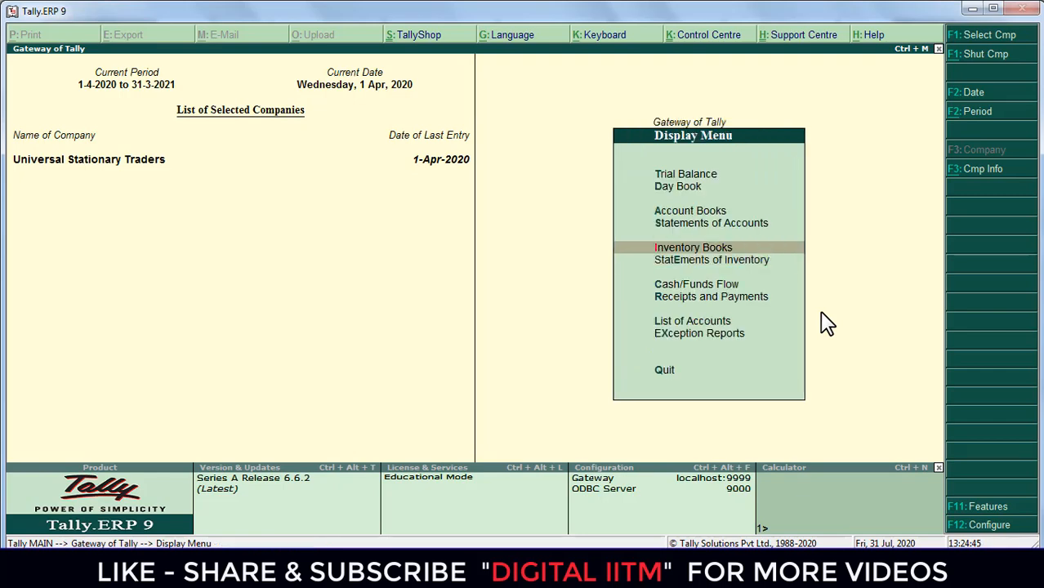
{"action": "key", "text": "Return"}
{"action": "key", "text": "Down"}
{"action": "key", "text": "Down"}
{"action": "key", "text": "Return"}
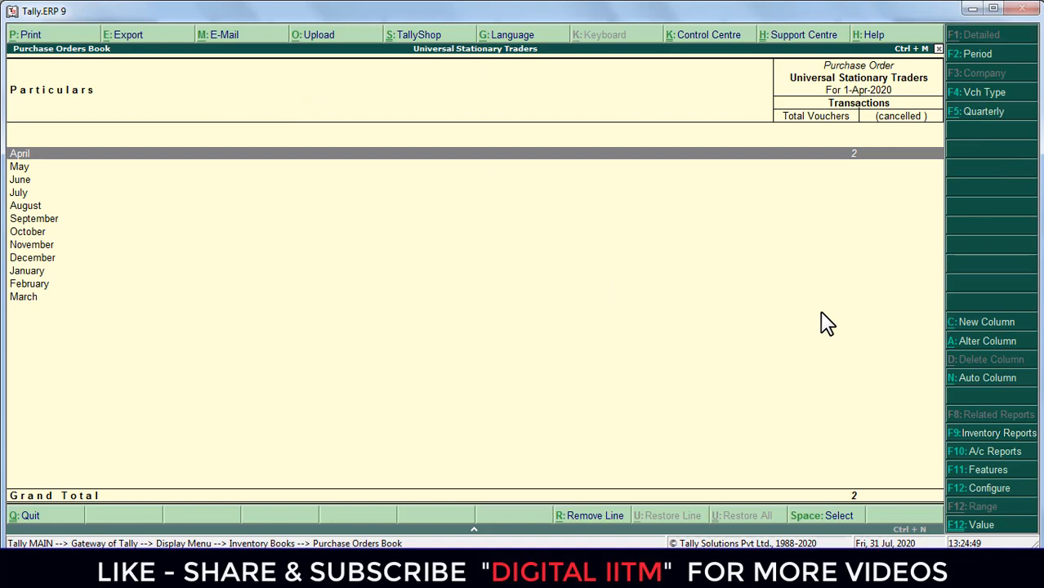
{"action": "key", "text": "Return"}
{"action": "key", "text": "alt+F1"}
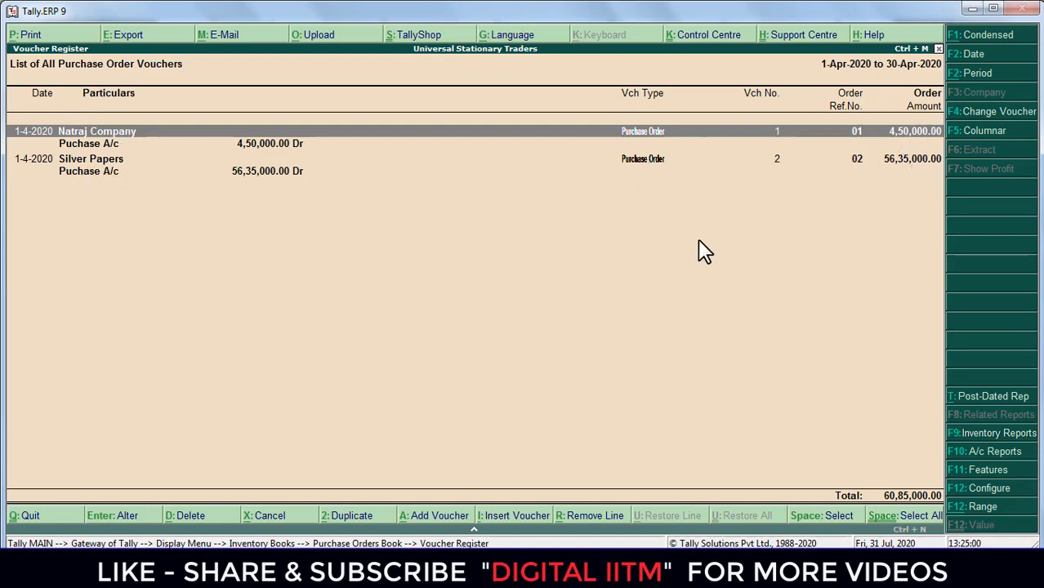
{"action": "key", "text": "Escape"}
{"action": "key", "text": "Escape"}
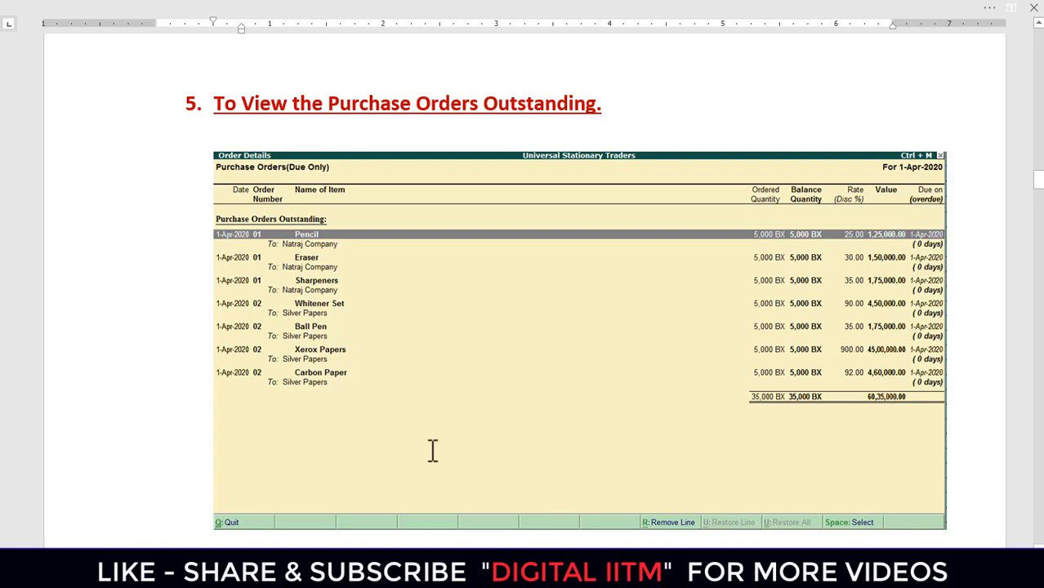
Review the Purchase Order Book section in the Word project document, and return to the Gateway of Tally.
{"action": "left_click_drag", "start_coordinate": [1038, 184], "coordinate": [1038, 211]}
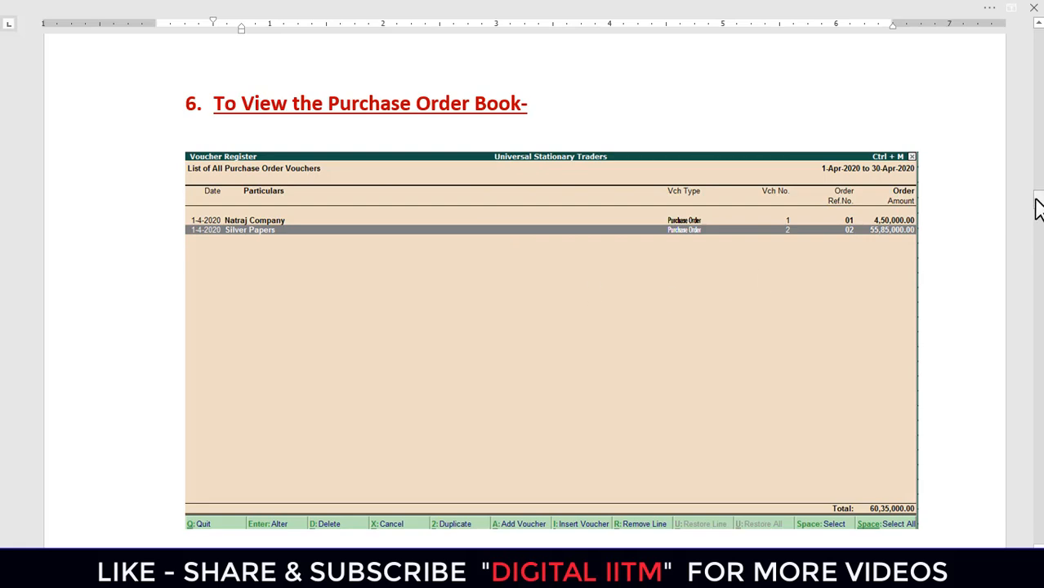
{"action": "left_click_drag", "start_coordinate": [1039, 204], "coordinate": [1040, 222]}
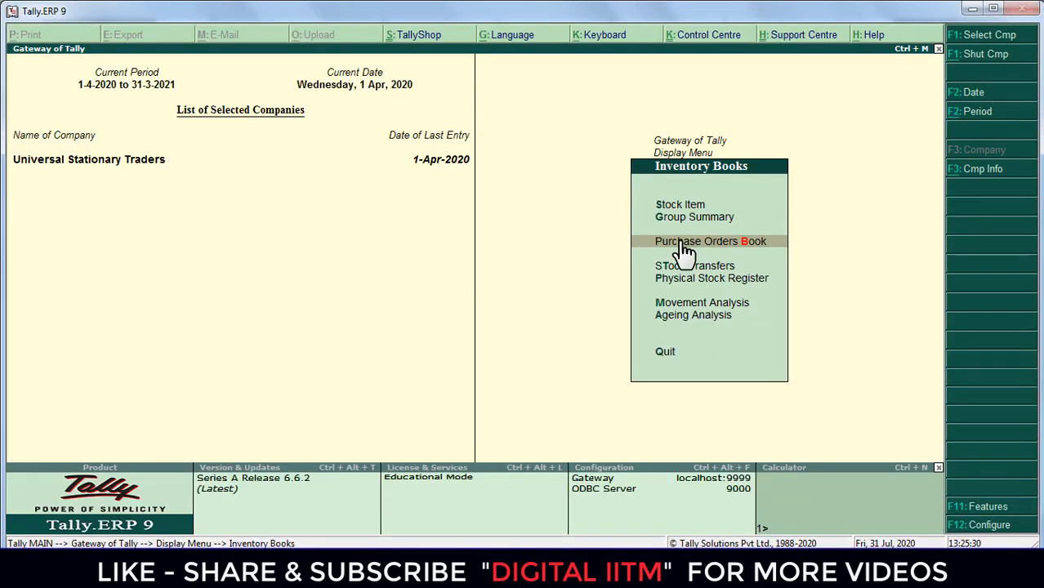
{"action": "key", "text": "Escape"}
{"action": "key", "text": "Escape"}
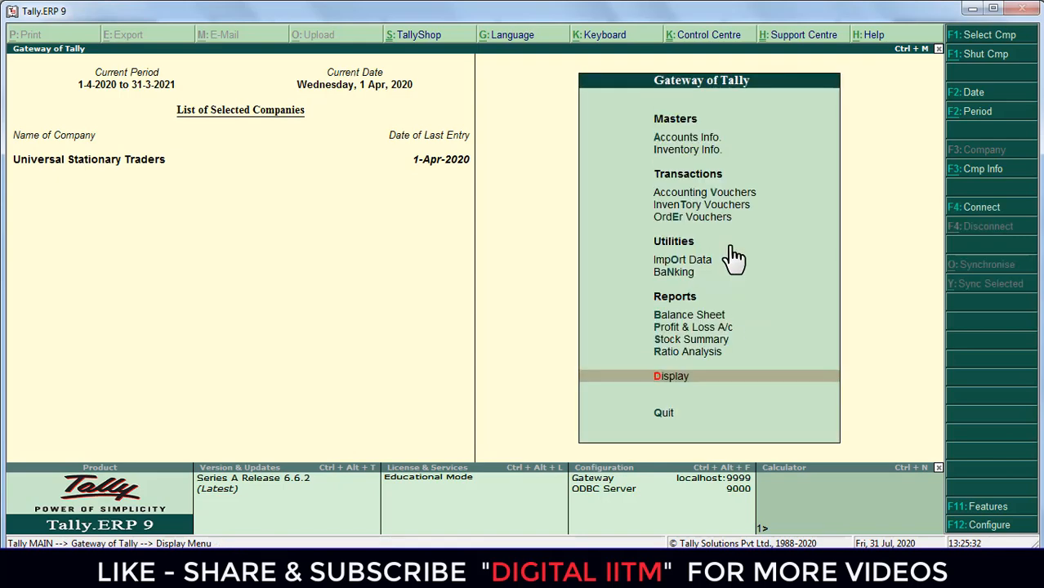
Display the Purchase Orders Book from Inventory Books again, view the April voucher register and go back to the Display Menu.
{"action": "key", "text": "Return"}
{"action": "key", "text": "Down"}
{"action": "key", "text": "Down"}
{"action": "key", "text": "Down"}
{"action": "key", "text": "Down"}
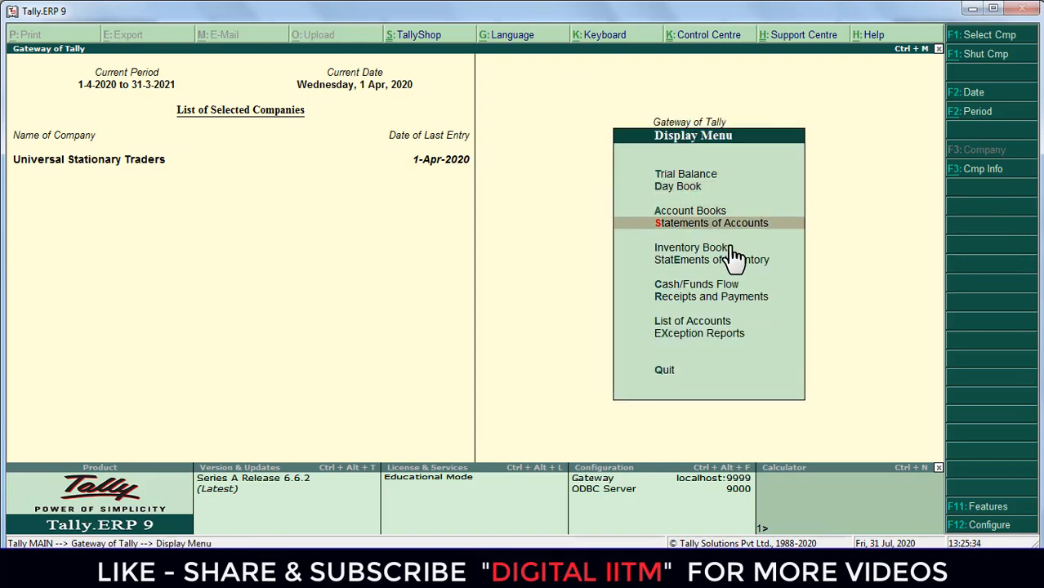
{"action": "key", "text": "Return"}
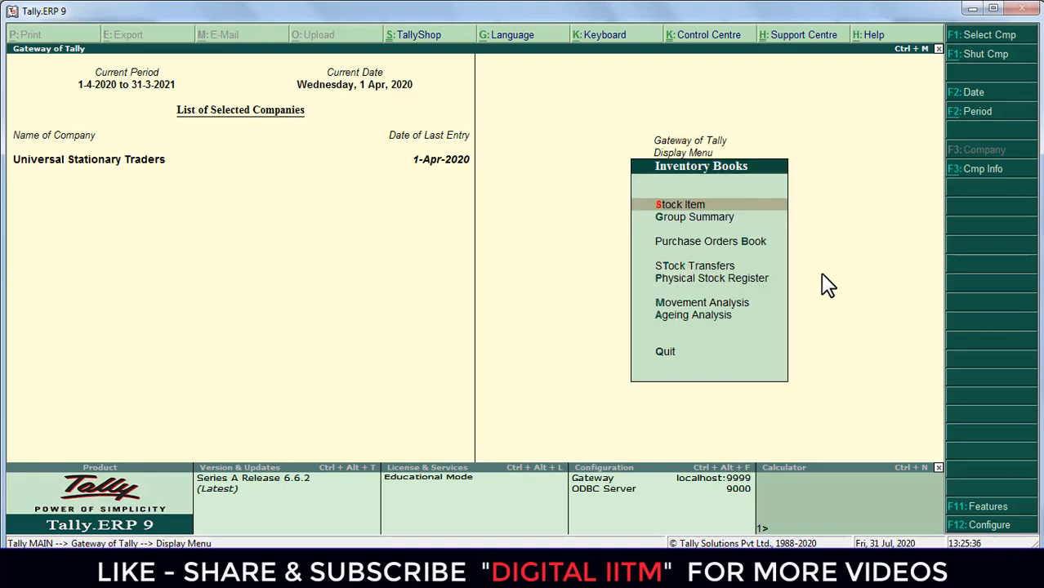
{"action": "key", "text": "Down"}
{"action": "key", "text": "Down"}
{"action": "key", "text": "Return"}
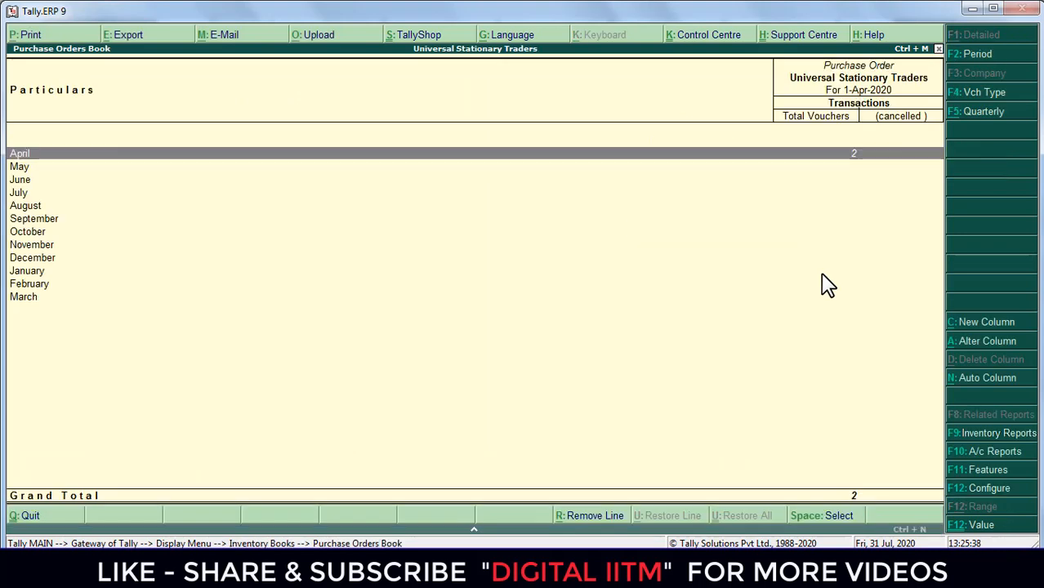
{"action": "key", "text": "Return"}
{"action": "key", "text": "Escape"}
{"action": "key", "text": "Escape"}
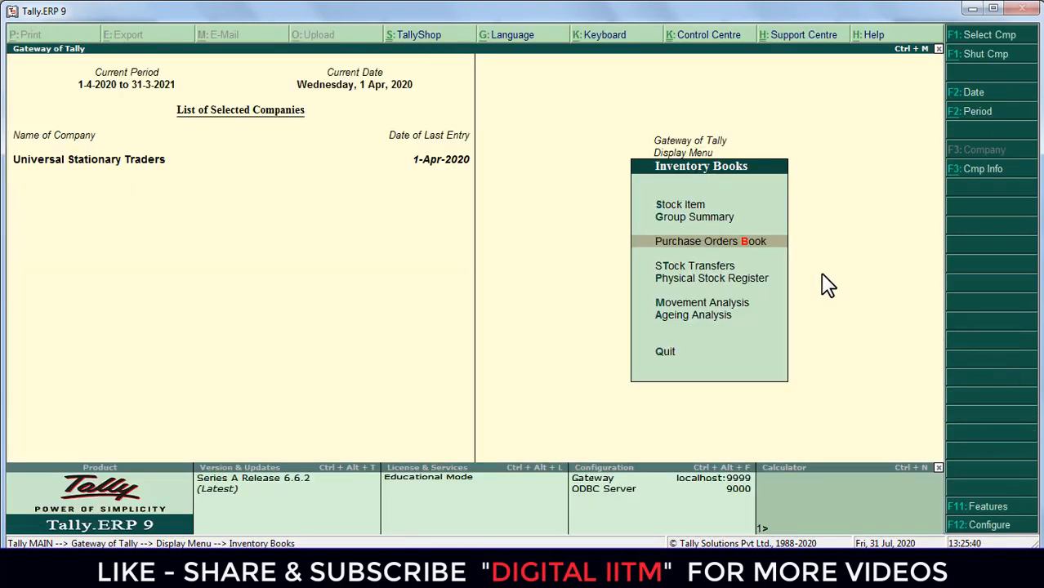
{"action": "key", "text": "Escape"}
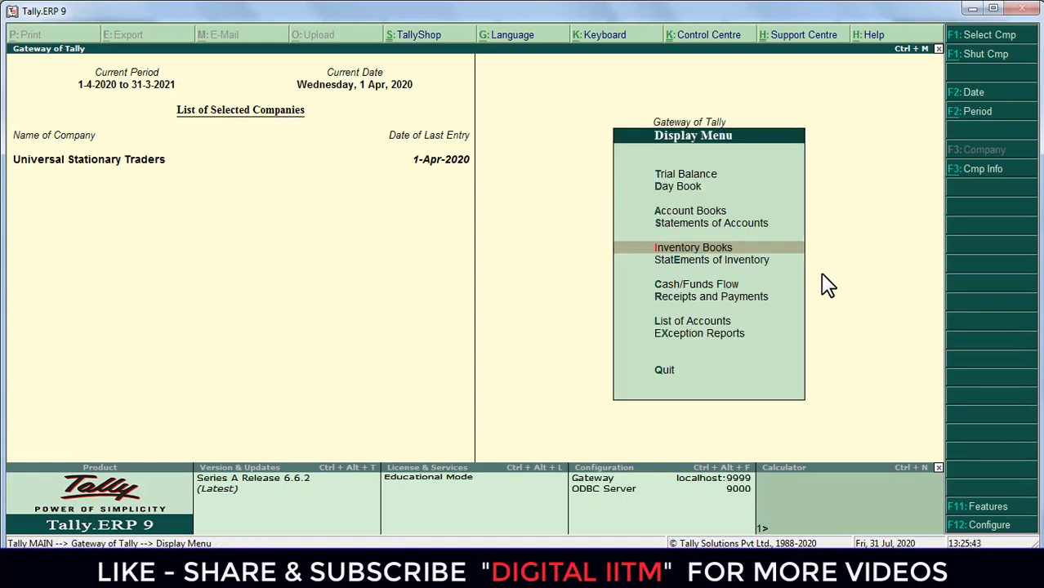
View the due purchase orders for all orders through Purchase Order Outstandings in Statements of Inventory.
{"action": "key", "text": "Down"}
{"action": "key", "text": "Return"}
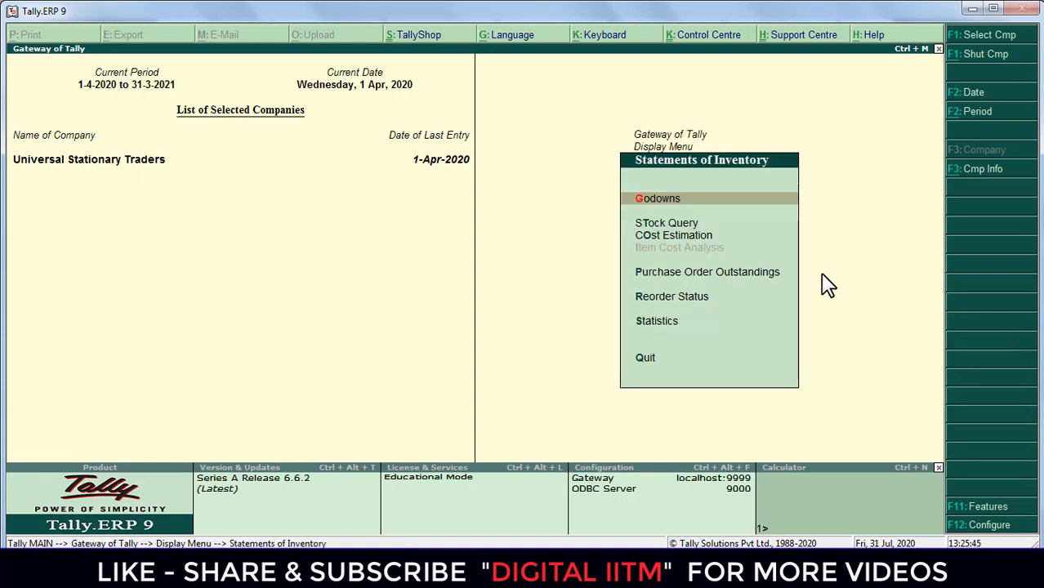
{"action": "key", "text": "Down"}
{"action": "key", "text": "Down"}
{"action": "key", "text": "Down"}
{"action": "key", "text": "Return"}
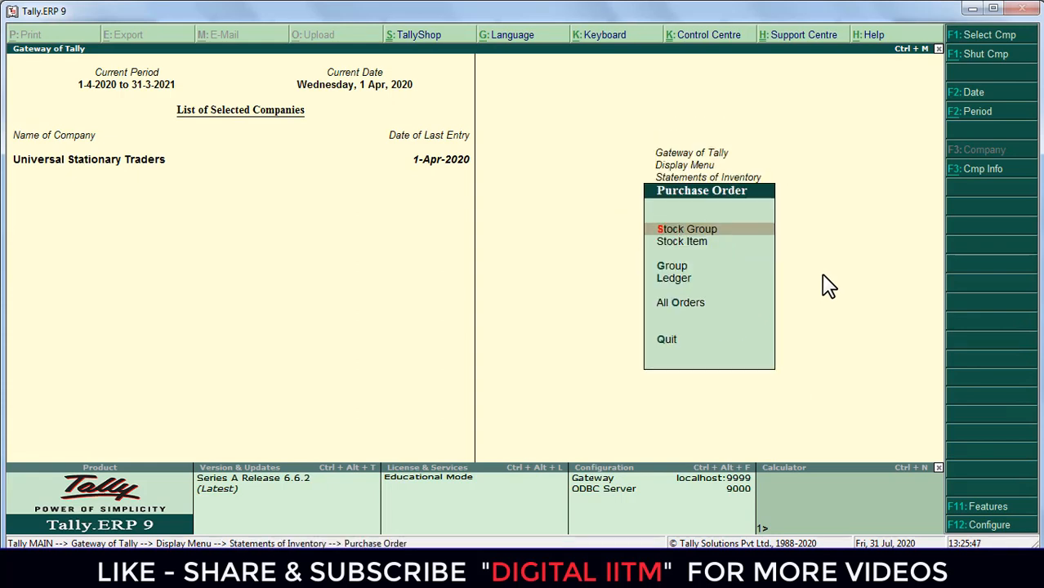
{"action": "key", "text": "Down"}
{"action": "key", "text": "Down"}
{"action": "key", "text": "Down"}
{"action": "key", "text": "Down"}
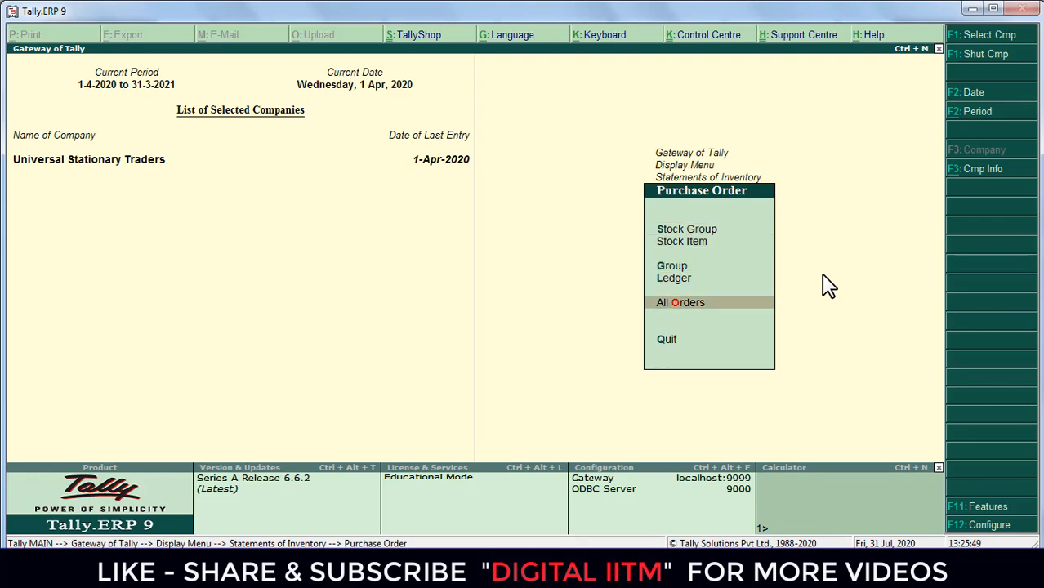
{"action": "key", "text": "Return"}
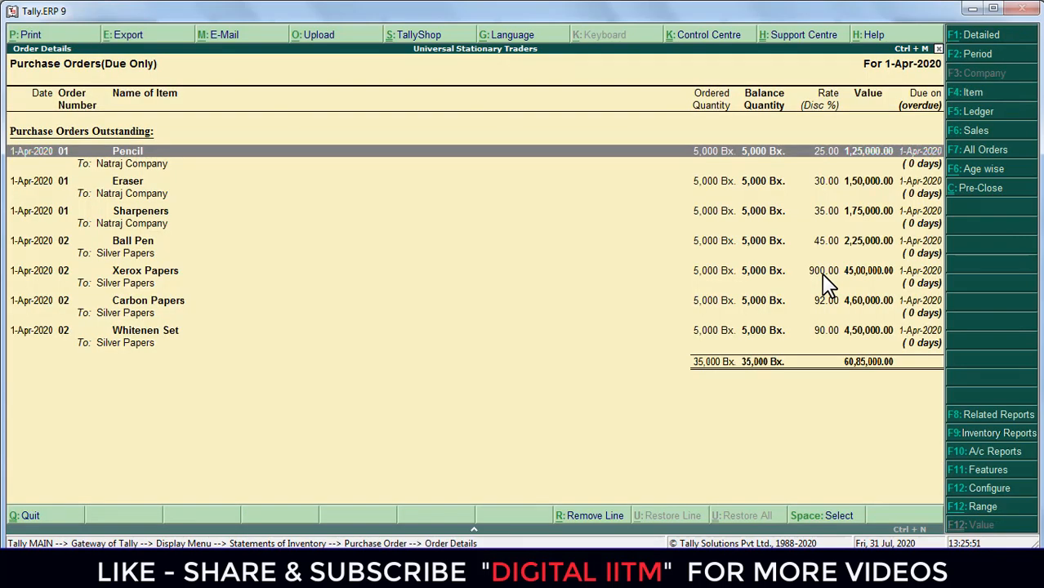
{"action": "key", "text": "Escape"}
Display the outstanding purchase orders by stock item for Xerox Papers.
{"action": "key", "text": "Up"}
{"action": "key", "text": "Up"}
{"action": "key", "text": "Up"}
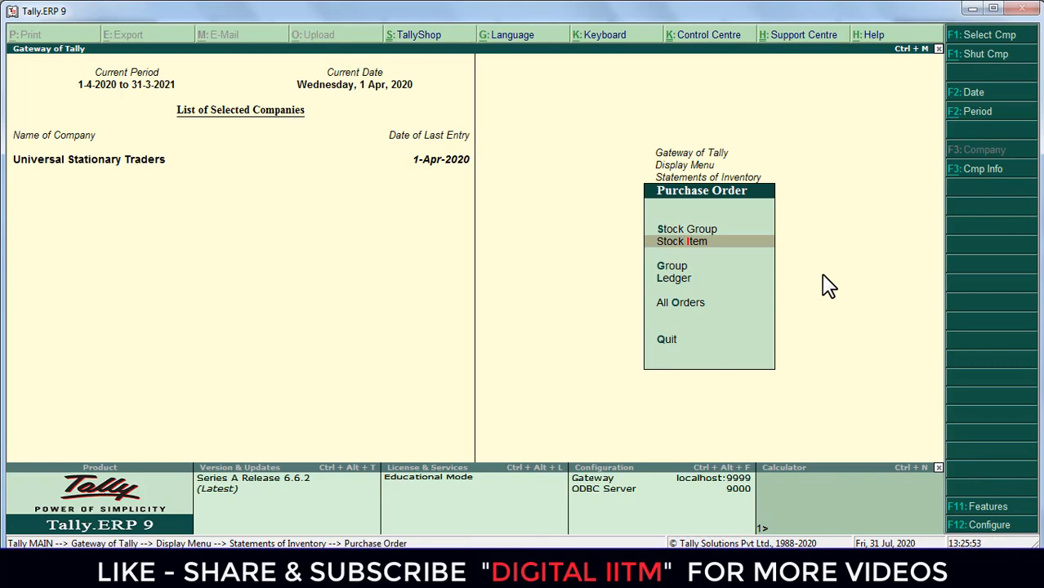
{"action": "key", "text": "Return"}
{"action": "key", "text": "Down"}
{"action": "key", "text": "Down"}
{"action": "key", "text": "Down"}
{"action": "key", "text": "Down"}
{"action": "key", "text": "Down"}
{"action": "key", "text": "Down"}
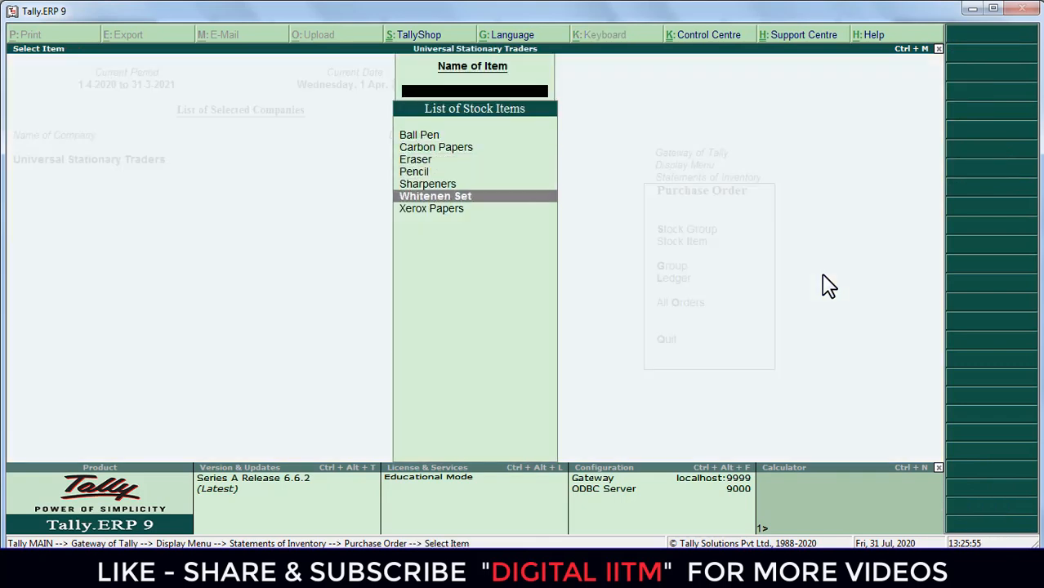
{"action": "key", "text": "Return"}
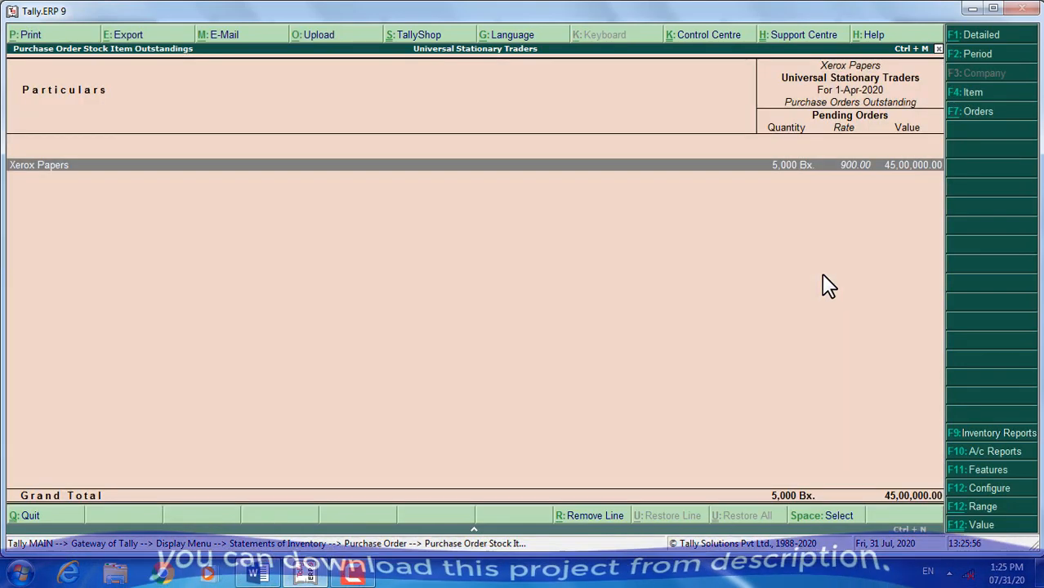
View the Xerox Papers order details in detailed format and return to the Gateway of Tally.
{"action": "key", "text": "Return"}
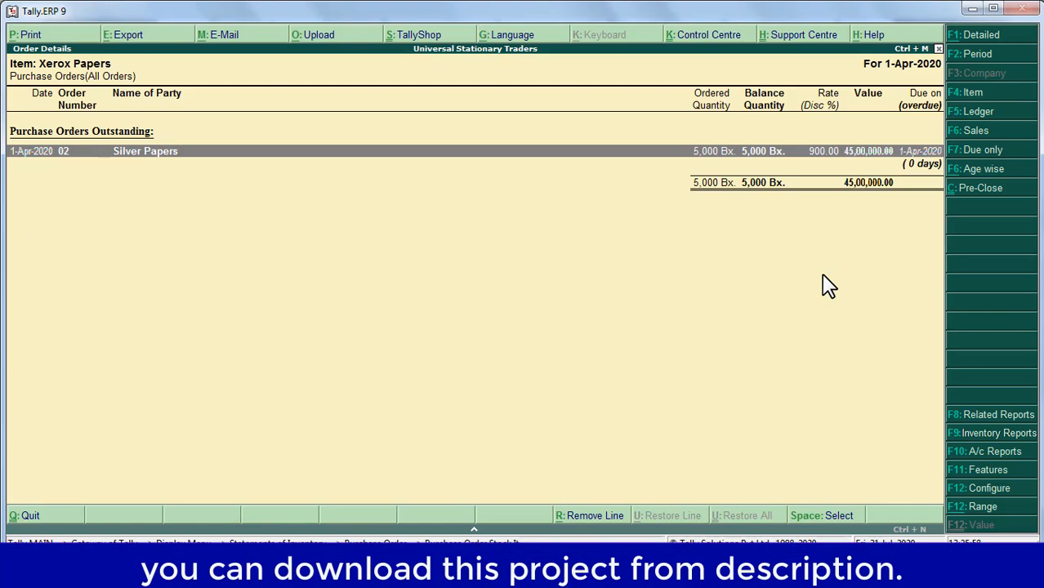
{"action": "key", "text": "alt+F1"}
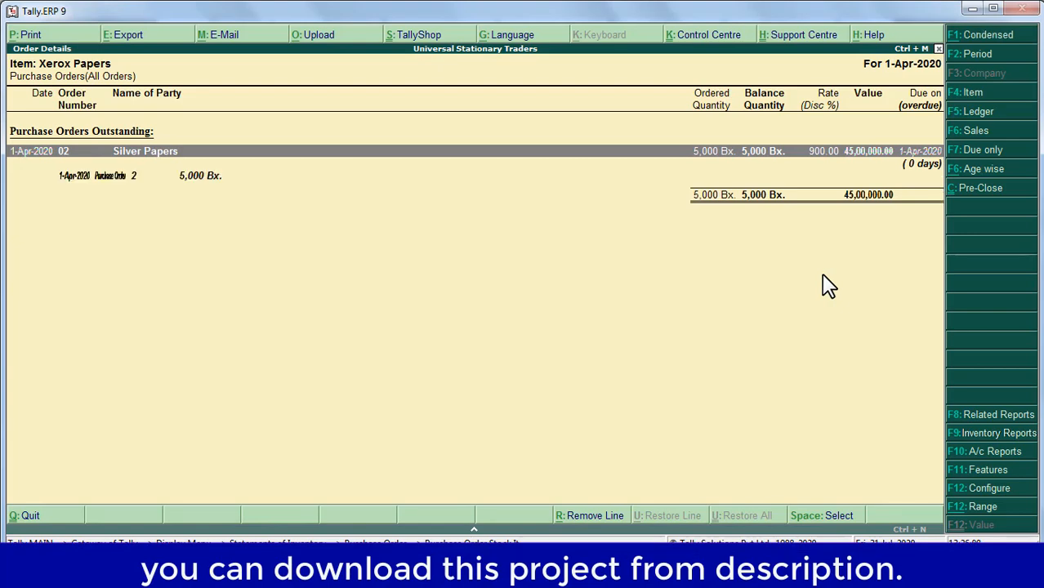
{"action": "key", "text": "Escape"}
{"action": "key", "text": "Escape"}
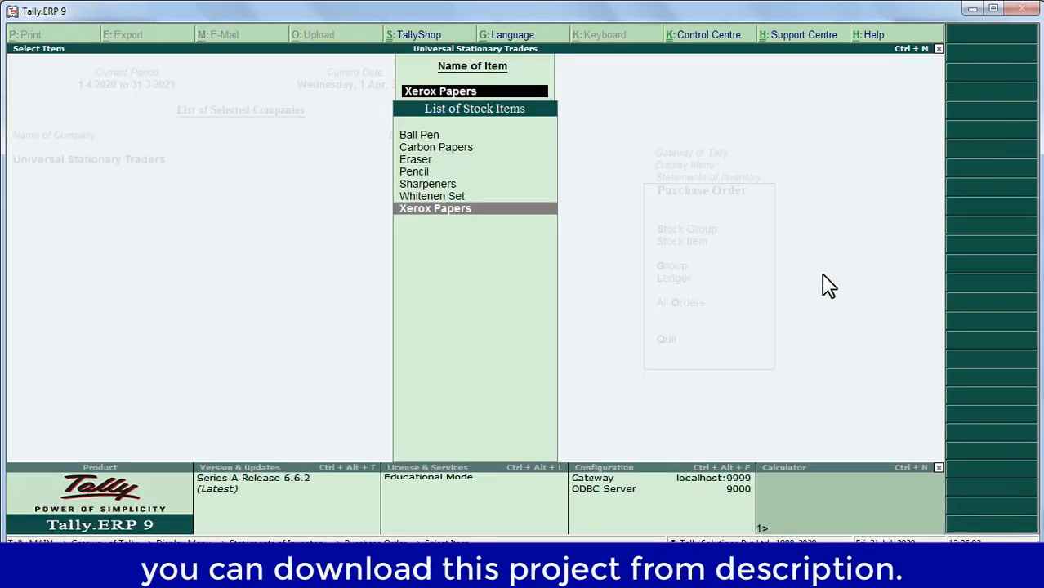
{"action": "key", "text": "Escape"}
{"action": "key", "text": "Escape"}
{"action": "key", "text": "Escape"}
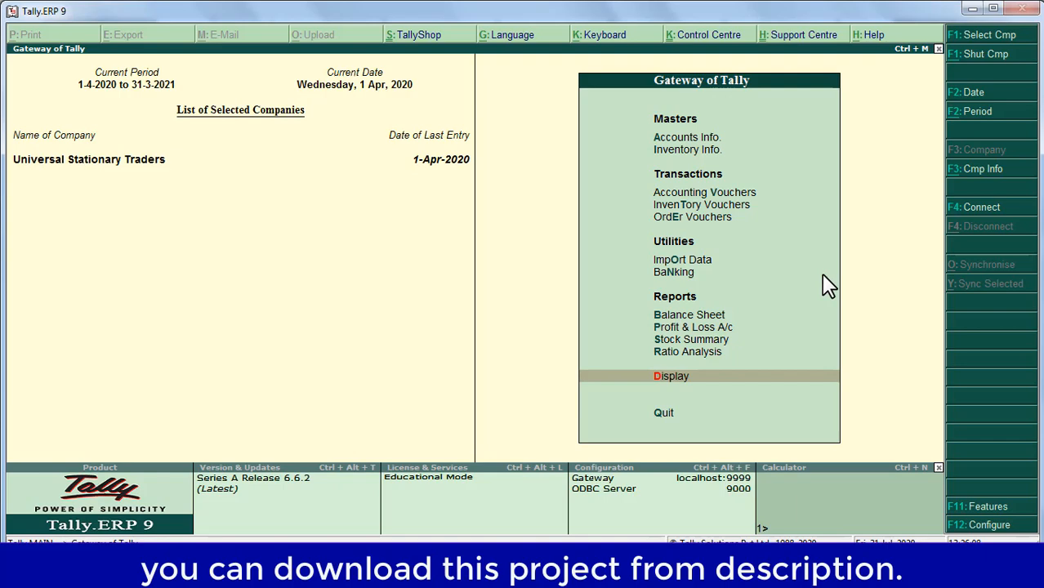
Check the Receipt Note Entries in the Word document, and set Use tracking numbers to Yes in the company's Inventory Features in Tally.
{"action": "left_click", "coordinate": [245, 572]}
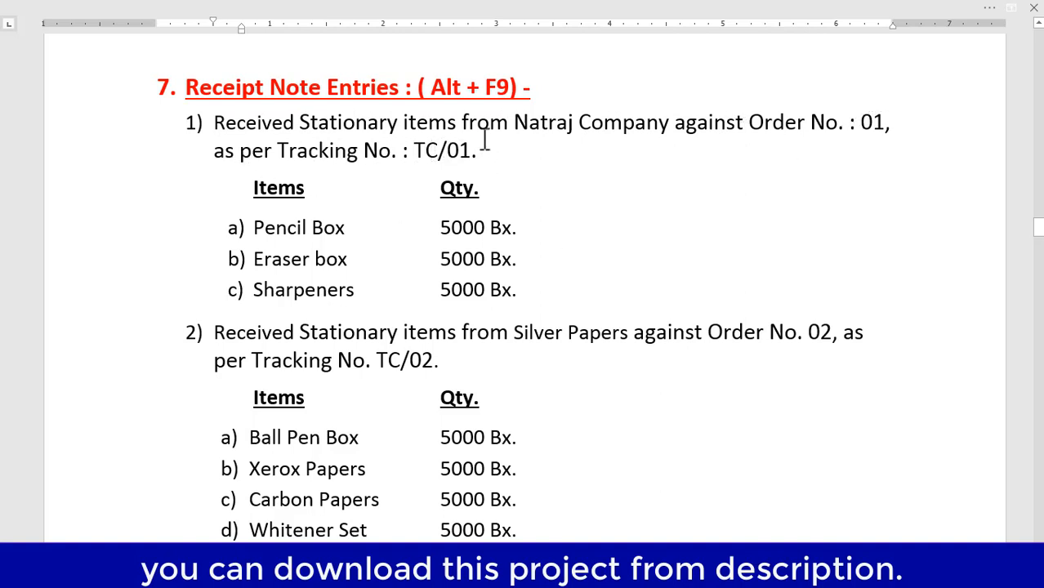
{"action": "key", "text": "alt+Tab"}
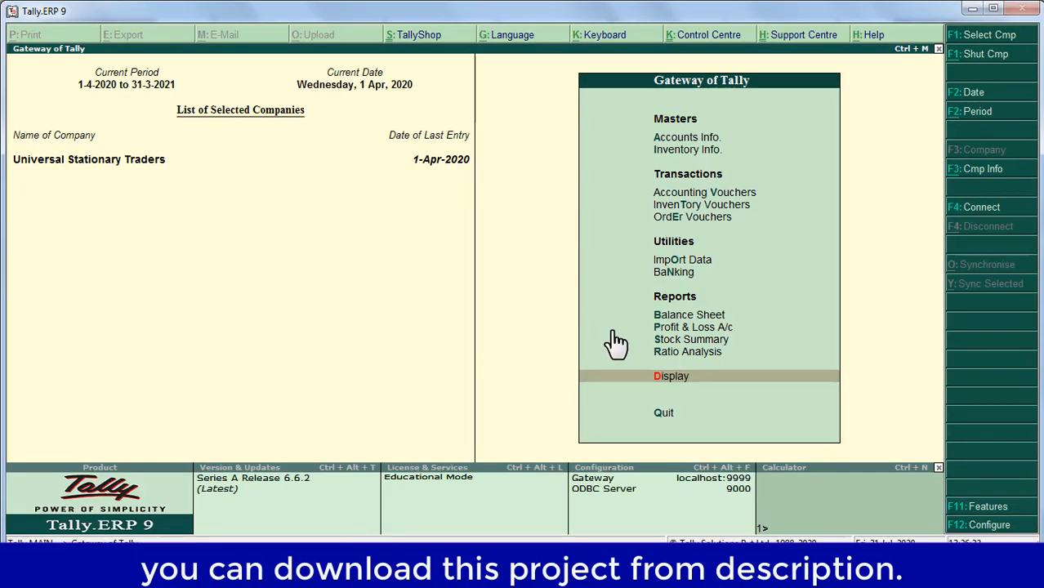
{"action": "key", "text": "F11"}
{"action": "key", "text": "Down"}
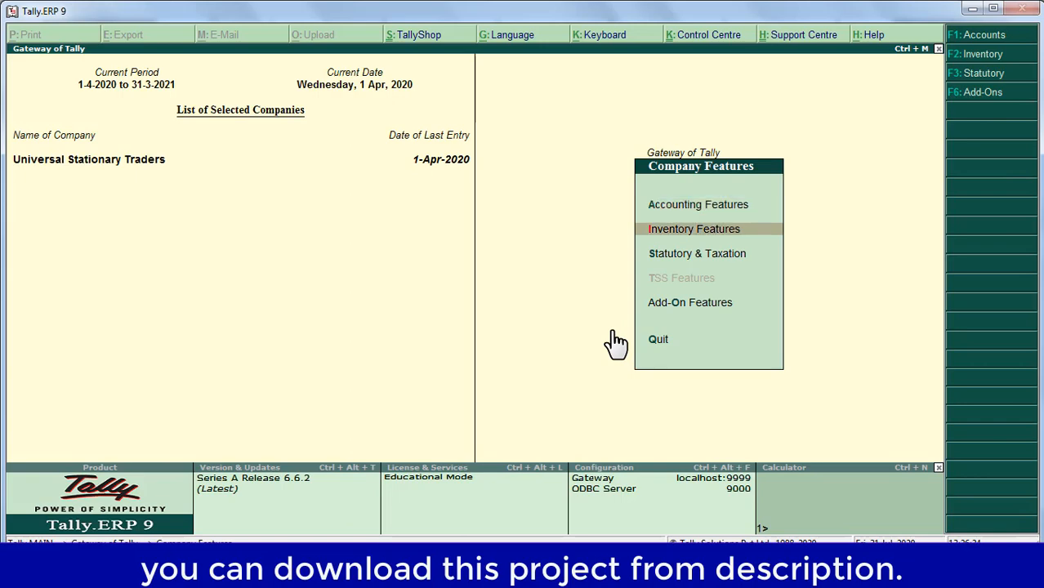
{"action": "key", "text": "Return"}
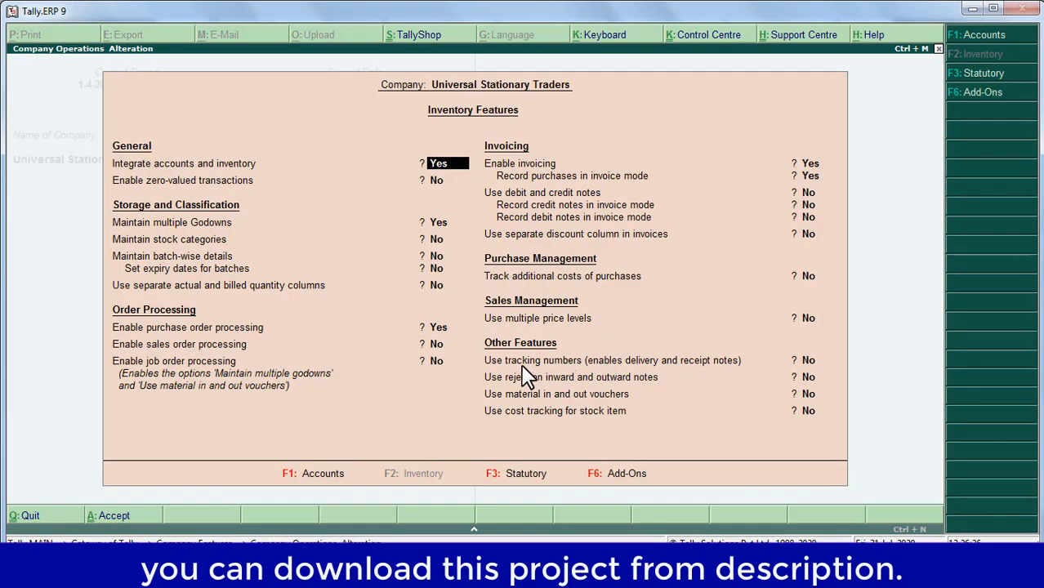
{"action": "left_click", "coordinate": [658, 361]}
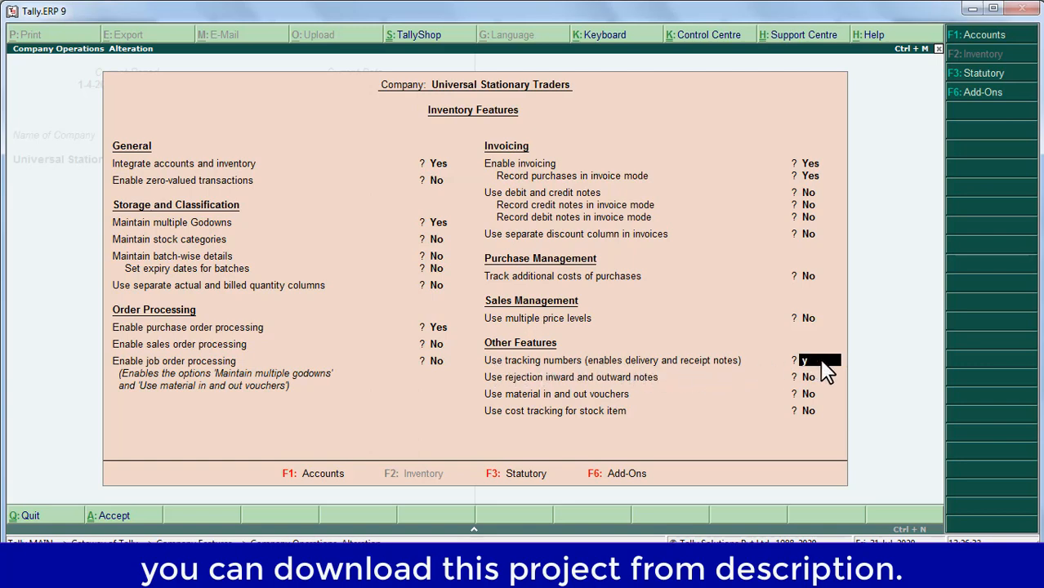
{"action": "key", "text": "Return"}
{"action": "key", "text": "Return"}
{"action": "key", "text": "Return"}
{"action": "key", "text": "Return"}
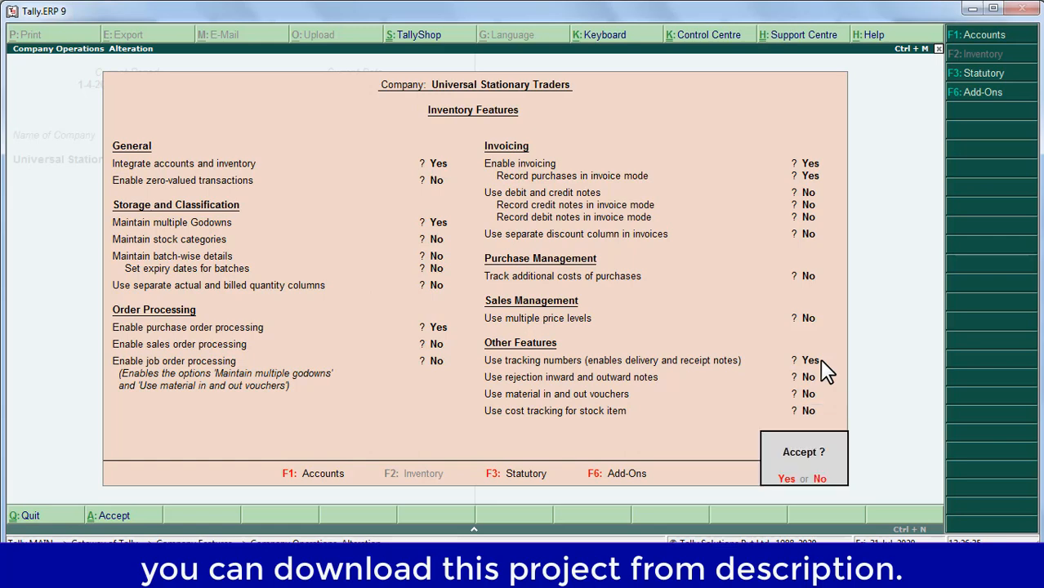
{"action": "key", "text": "Return"}
{"action": "key", "text": "Escape"}
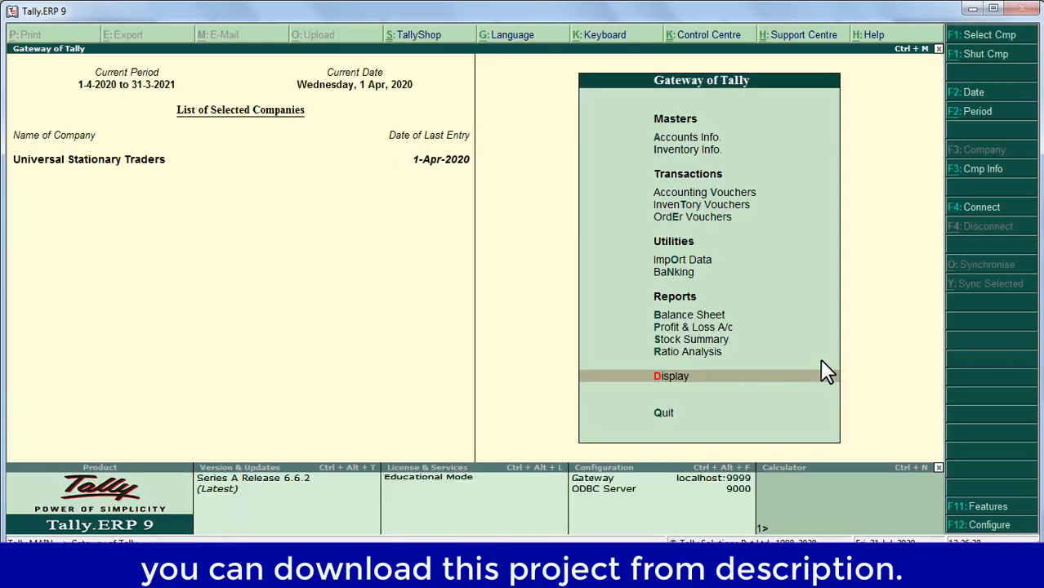
Create a Receipt Note inventory voucher dated 1-Apr-2020 with reference number TC/01.
{"action": "key", "text": "Up"}
{"action": "key", "text": "Up"}
{"action": "key", "text": "Up"}
{"action": "key", "text": "Up"}
{"action": "key", "text": "Up"}
{"action": "key", "text": "Up"}
{"action": "key", "text": "Up"}
{"action": "key", "text": "Up"}
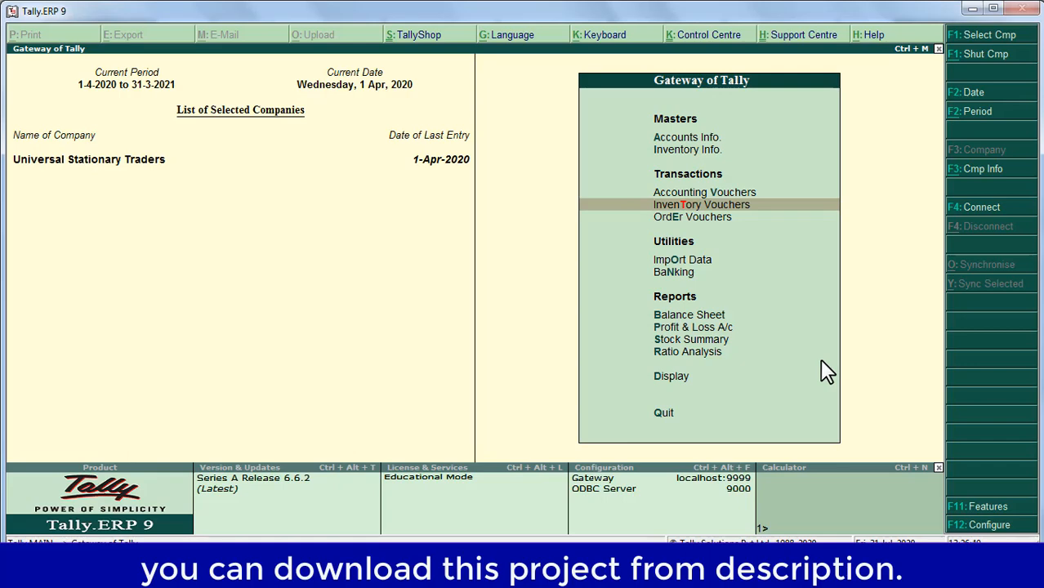
{"action": "key", "text": "Return"}
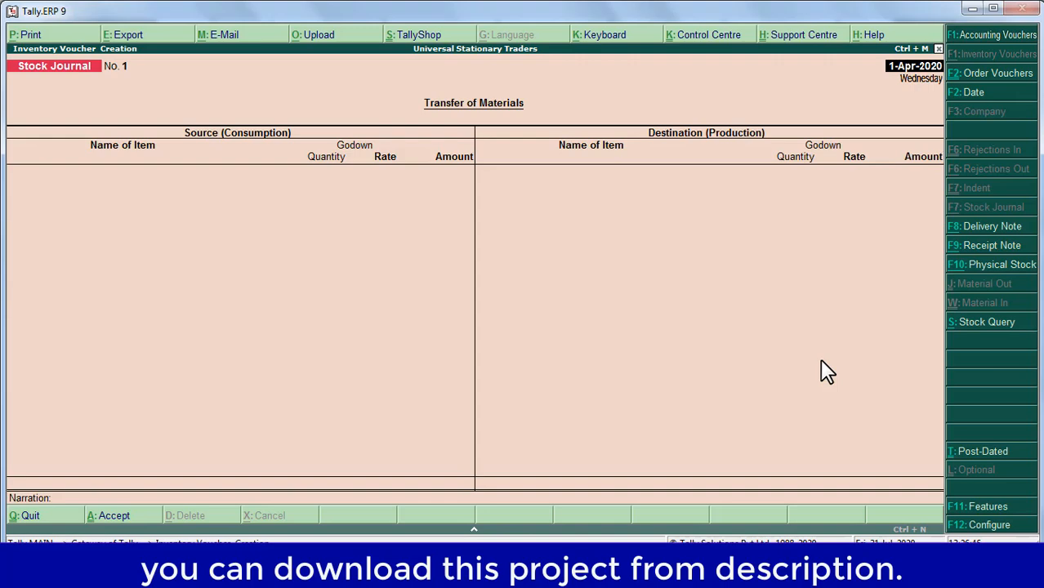
{"action": "key", "text": "F9"}
{"action": "key", "text": "Return"}
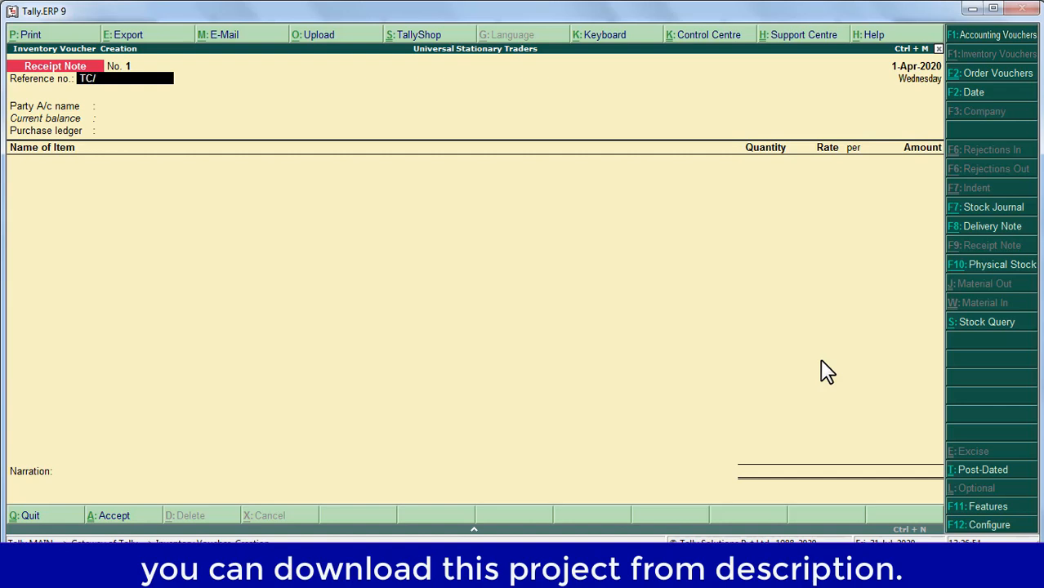
{"action": "key", "text": "Return"}
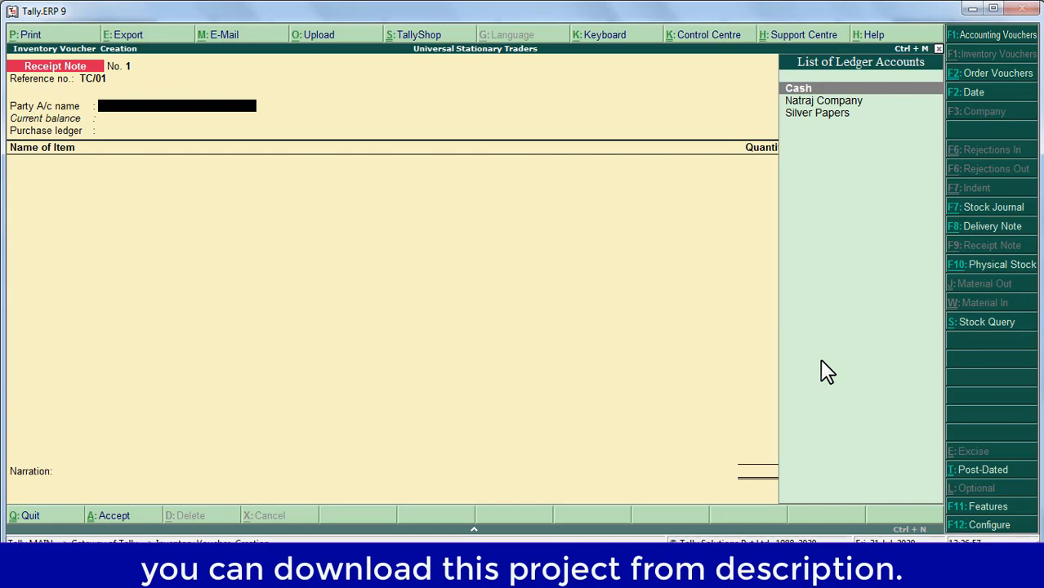
Set the party to Natraj Company against order 01, accept the supplier's details and use Puchase A/c as the purchase ledger.
{"action": "key", "text": "Down"}
{"action": "key", "text": "Return"}
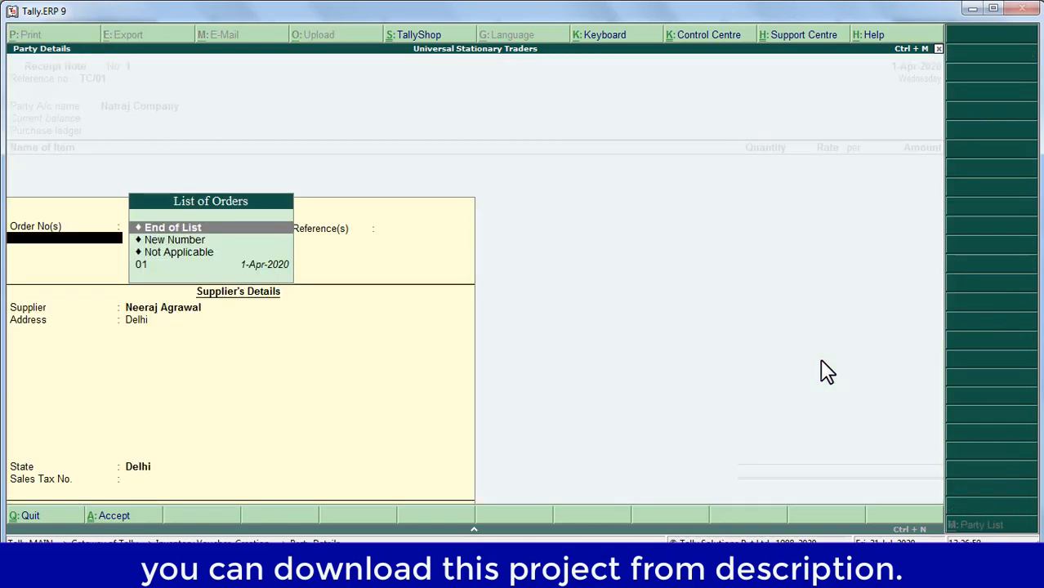
{"action": "key", "text": "Down"}
{"action": "key", "text": "Down"}
{"action": "key", "text": "Down"}
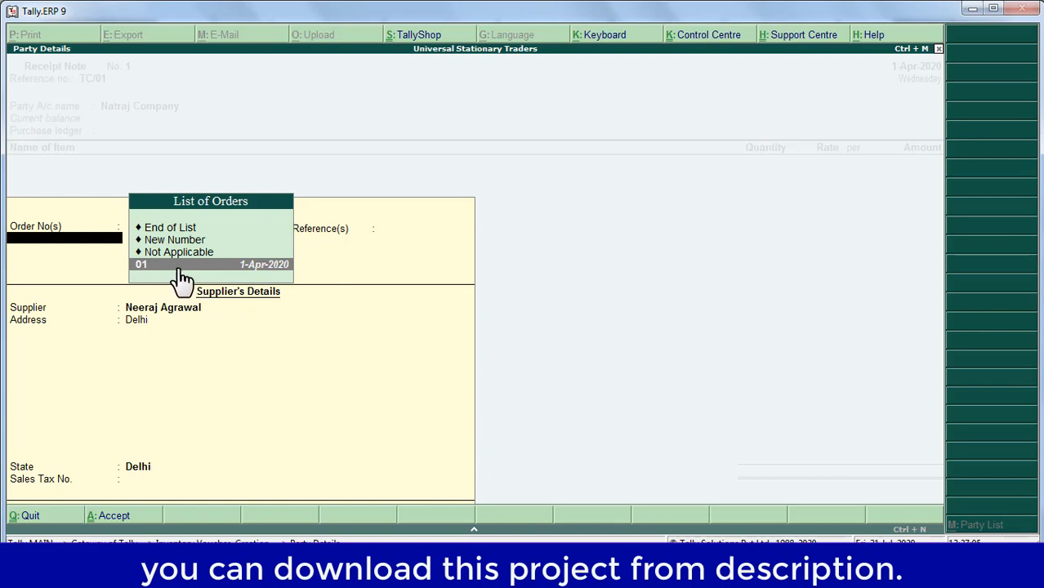
{"action": "key", "text": "Return"}
{"action": "key", "text": "Return"}
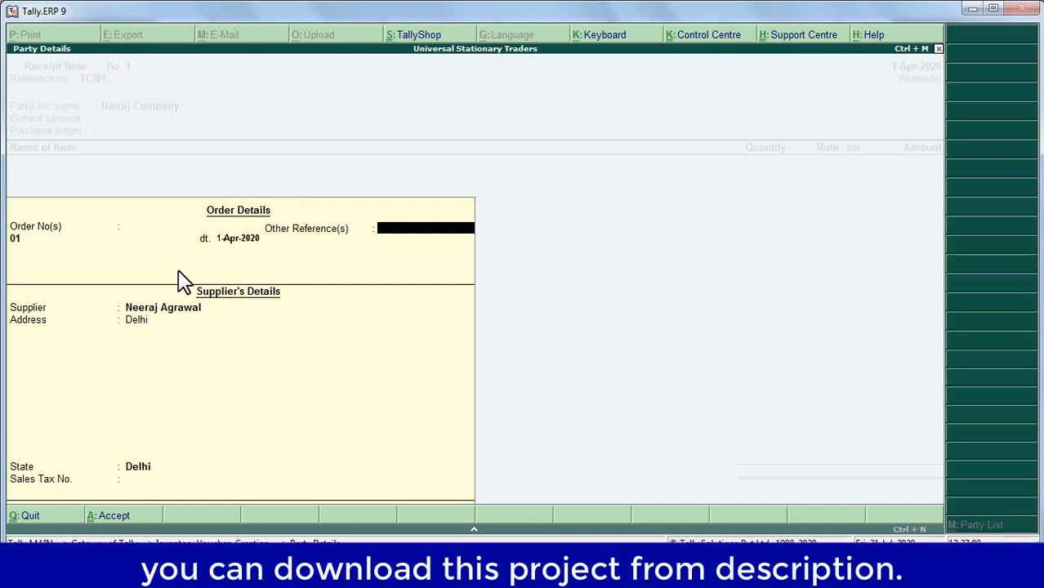
{"action": "key", "text": "Return"}
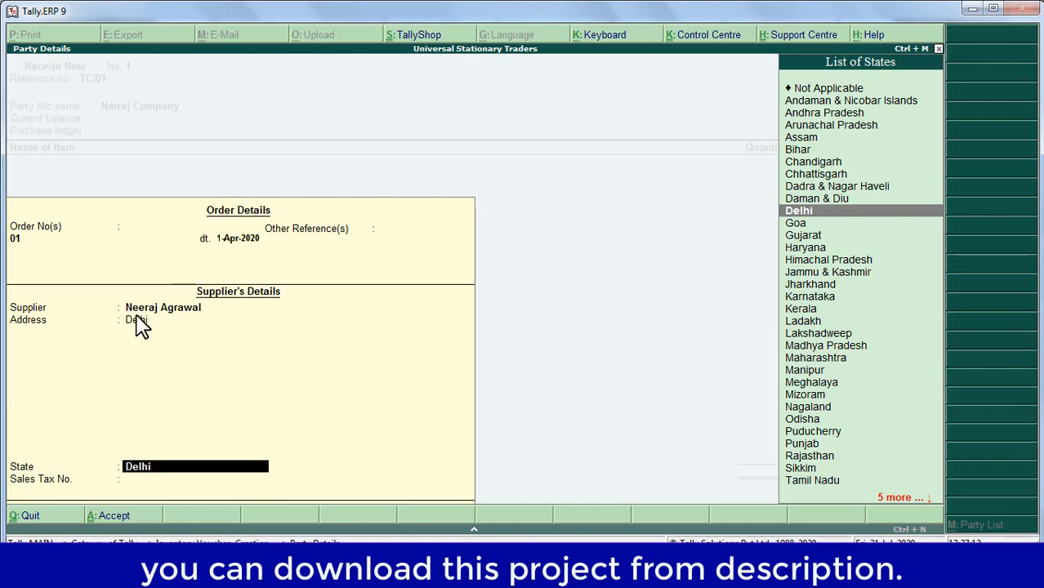
{"action": "key", "text": "Return"}
{"action": "key", "text": "Return"}
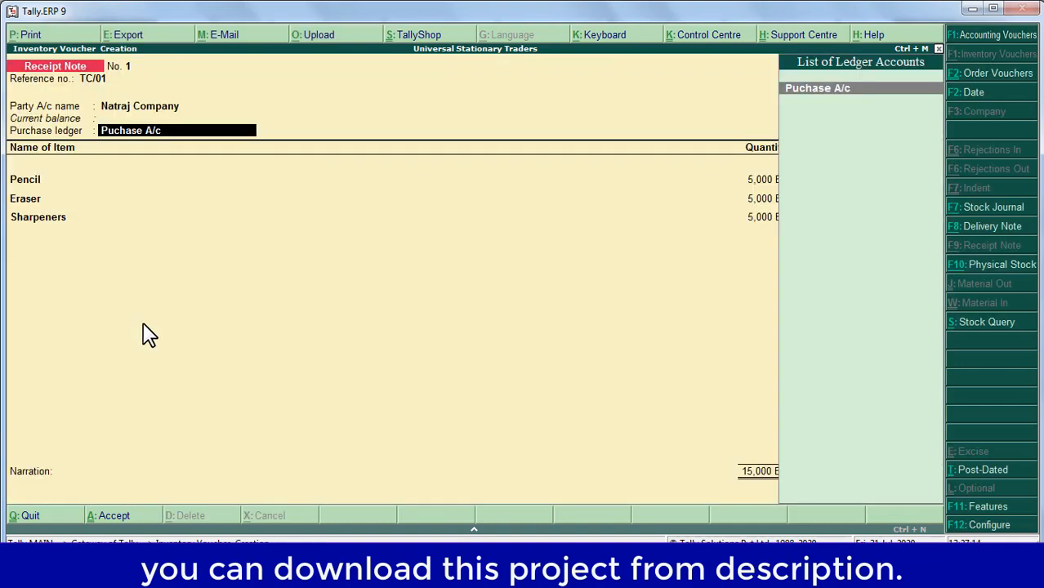
{"action": "key", "text": "Return"}
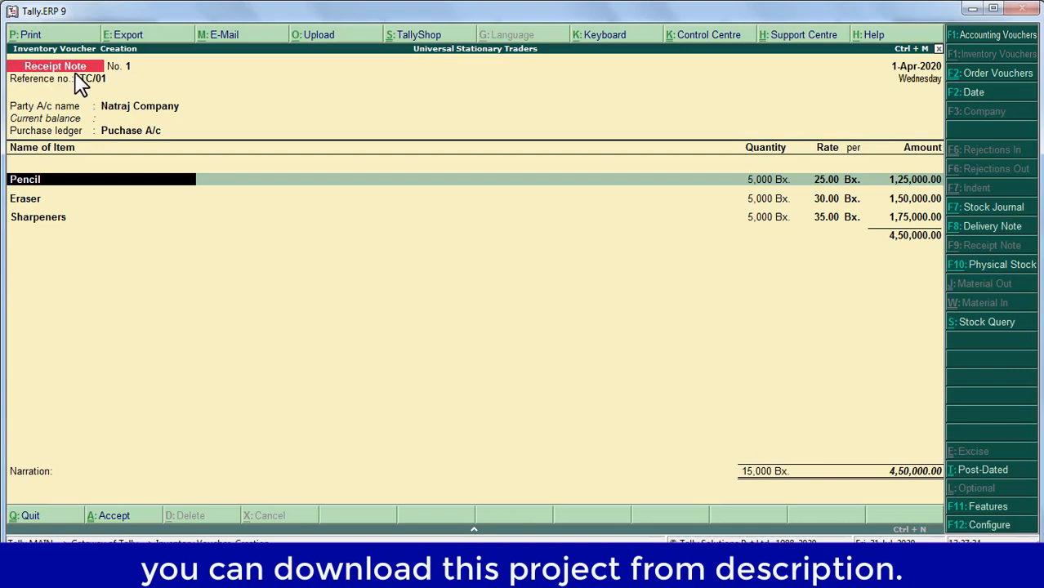
Accept the Pencil allocation with tracking number TC/01, order 01, Delhi godown and 5,000 Bx. at 25.00.
{"action": "key", "text": "Return"}
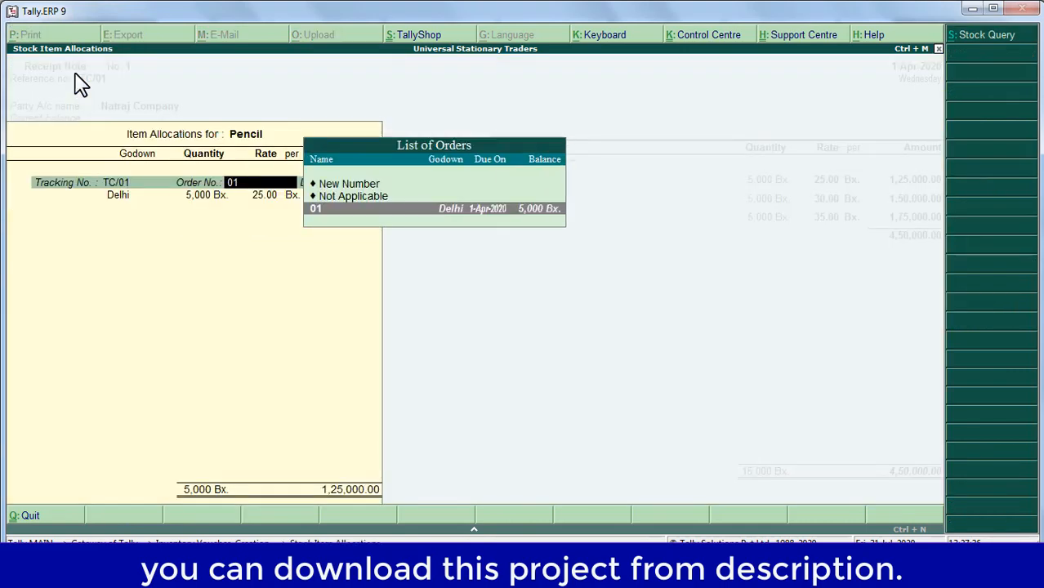
{"action": "key", "text": "Return"}
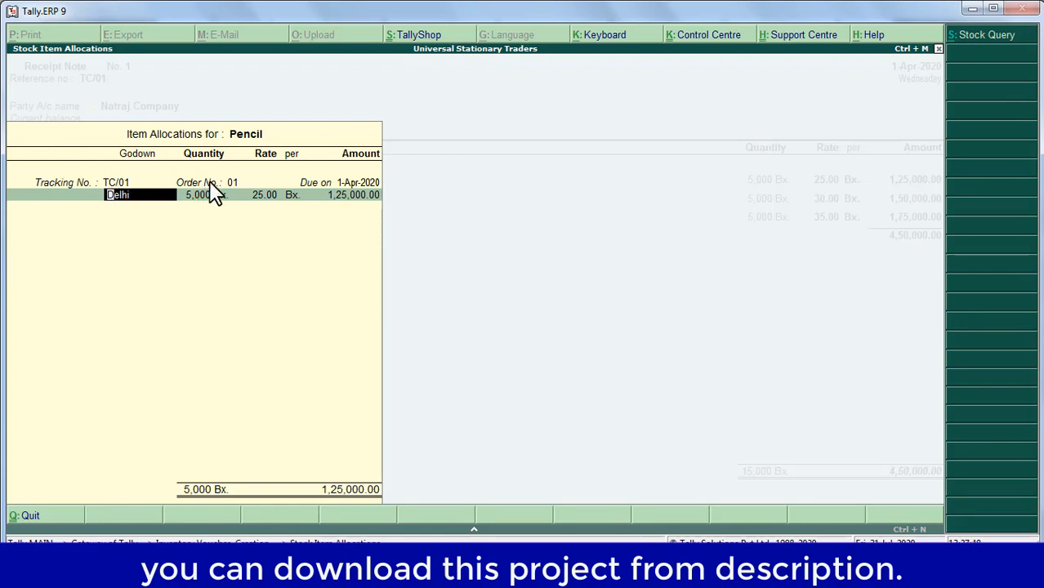
{"action": "key", "text": "Return"}
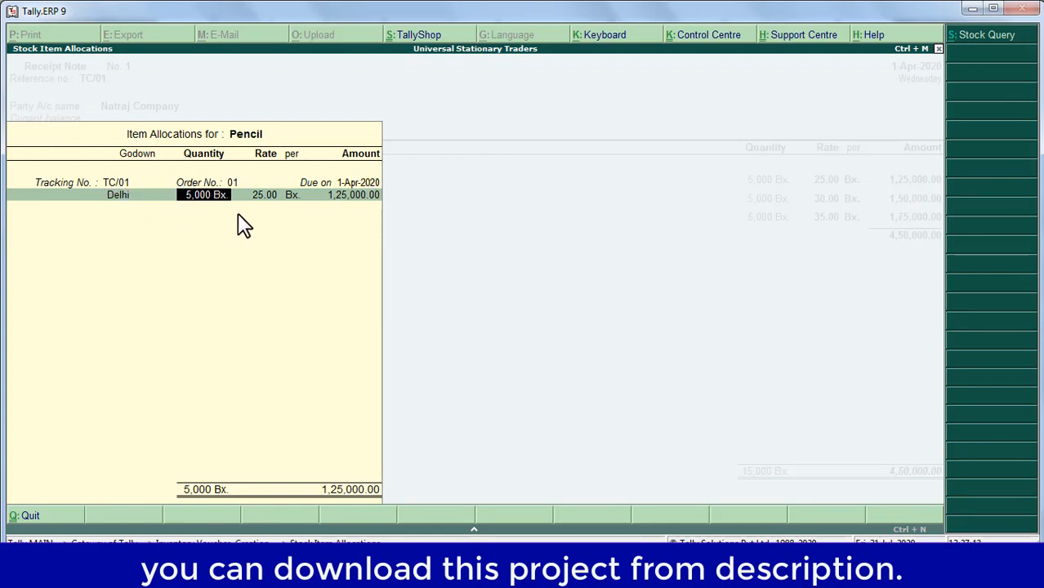
{"action": "key", "text": "Return"}
{"action": "key", "text": "Return"}
{"action": "key", "text": "Return"}
{"action": "key", "text": "Return"}
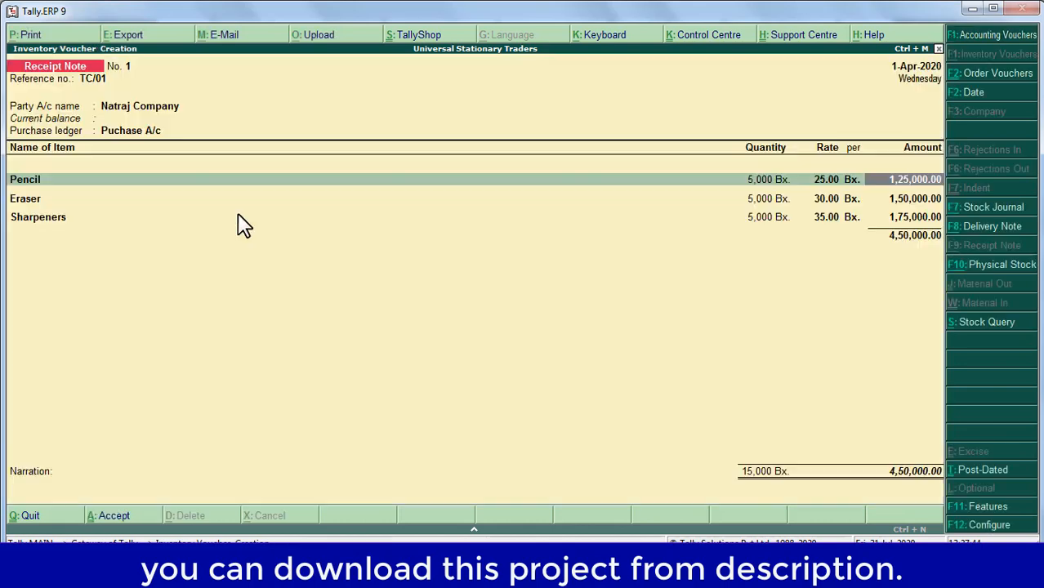
Accept the Sharpeners allocation with tracking number TC/01, order 01, Delhi godown and 5,000 Bx. at 35.00.
{"action": "key", "text": "Down"}
{"action": "key", "text": "Down"}
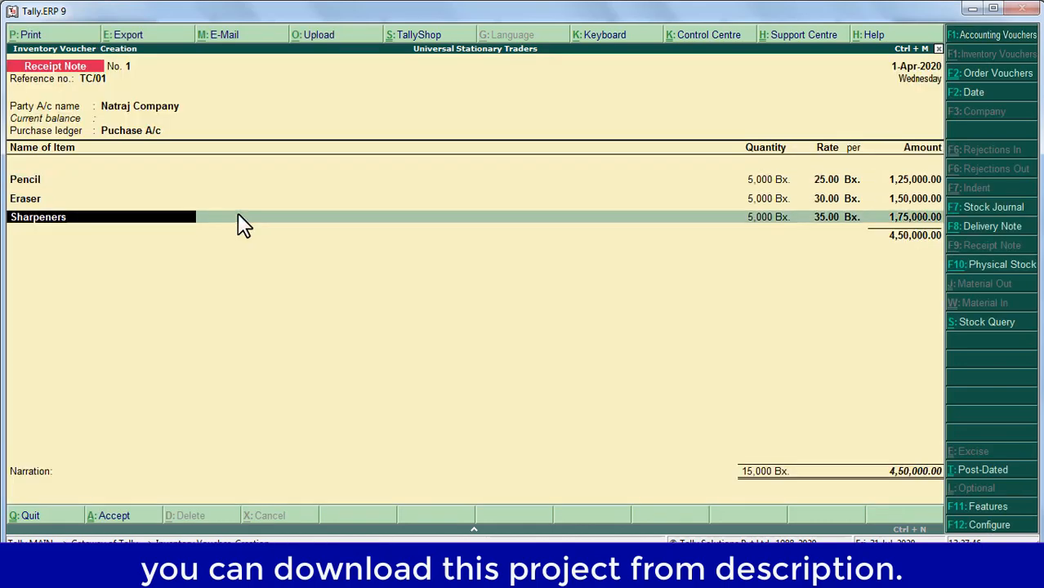
{"action": "key", "text": "Return"}
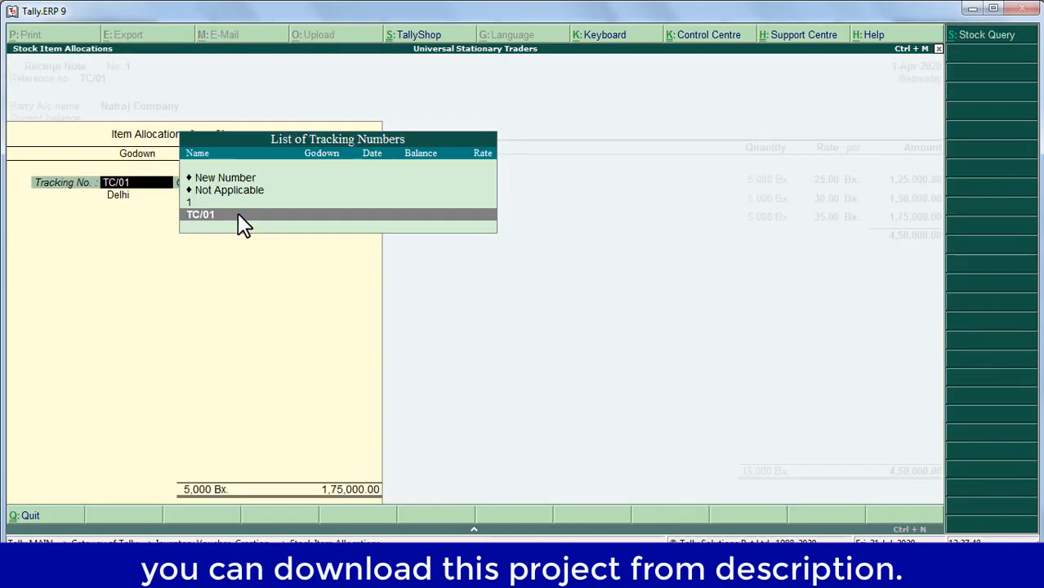
{"action": "key", "text": "Return"}
{"action": "key", "text": "Return"}
{"action": "key", "text": "Return"}
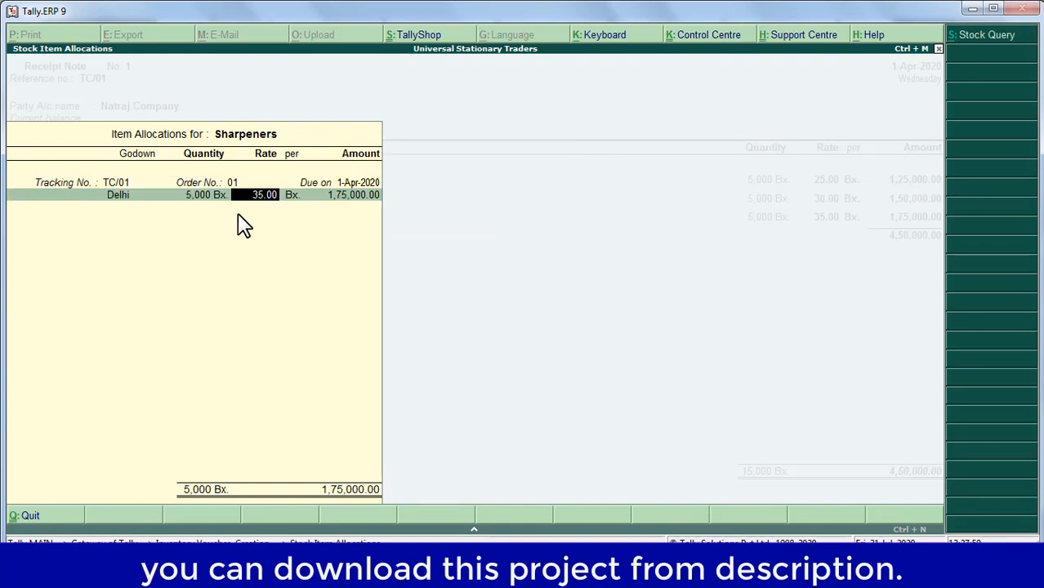
{"action": "key", "text": "Return"}
{"action": "key", "text": "Return"}
{"action": "key", "text": "Return"}
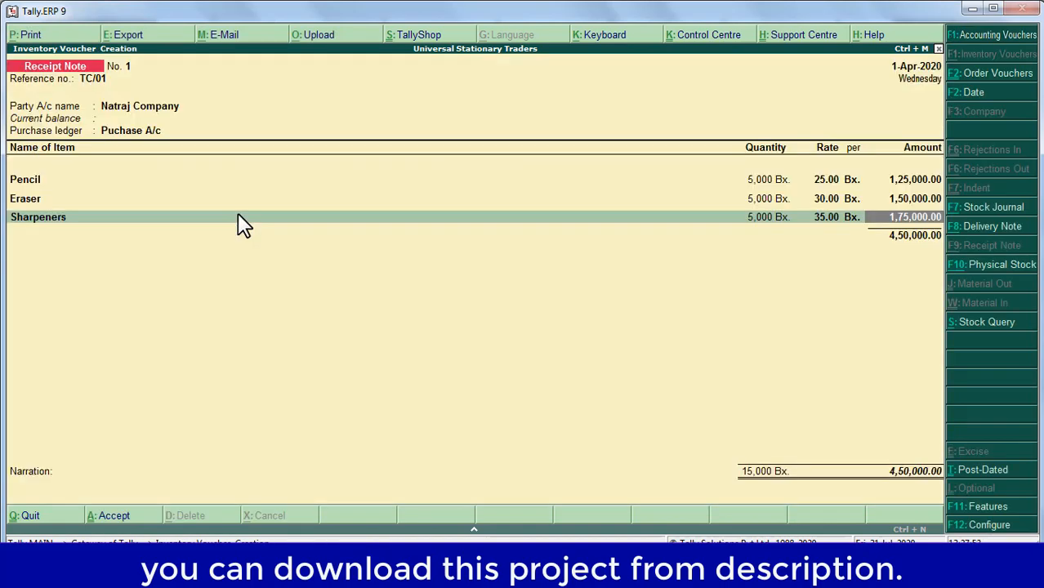
End the item list and save the Natraj Company receipt note.
{"action": "key", "text": "Return"}
{"action": "key", "text": "Return"}
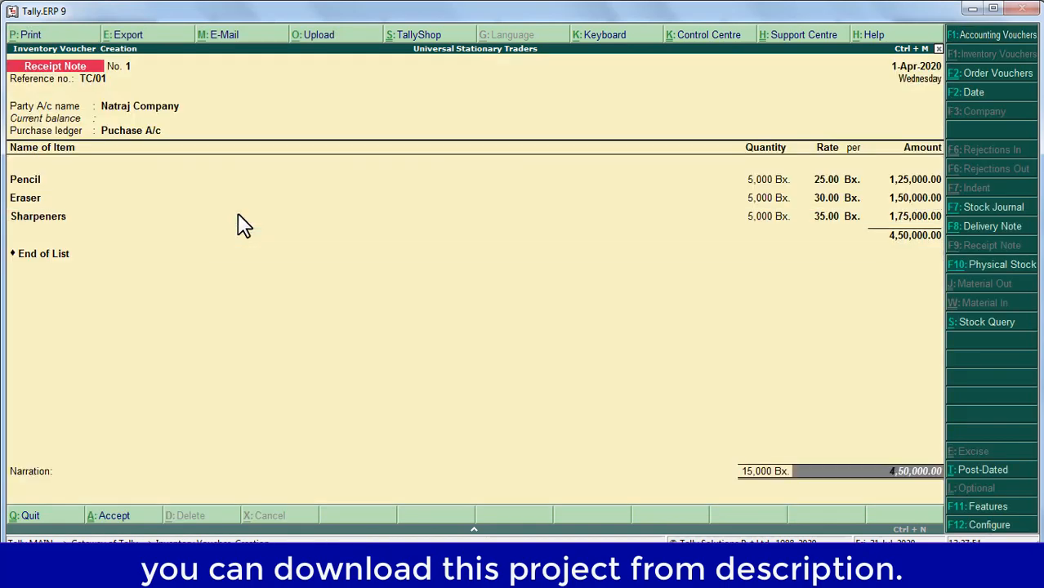
{"action": "key", "text": "Return"}
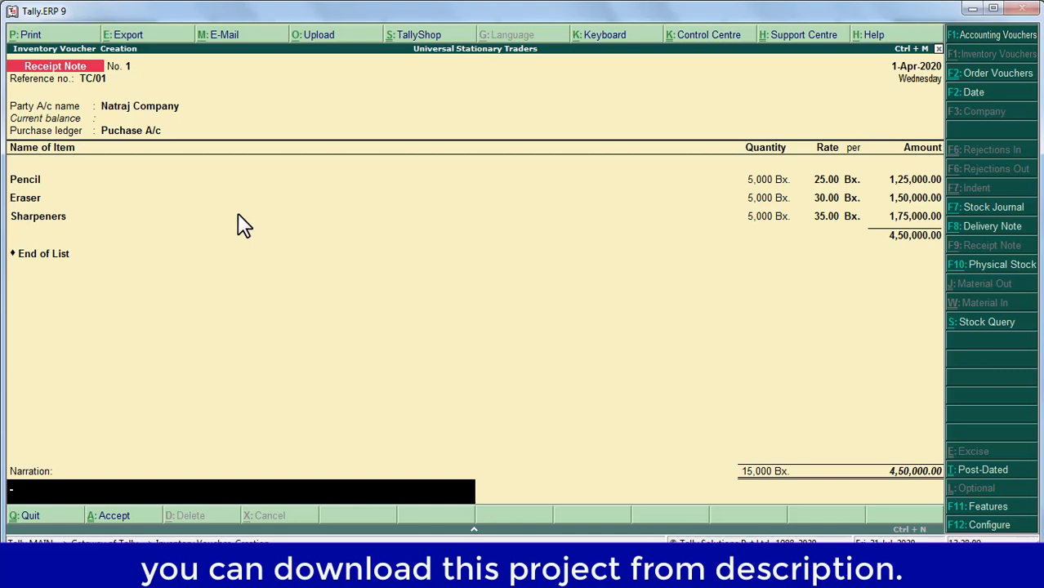
{"action": "key", "text": "Return"}
{"action": "key", "text": "Return"}
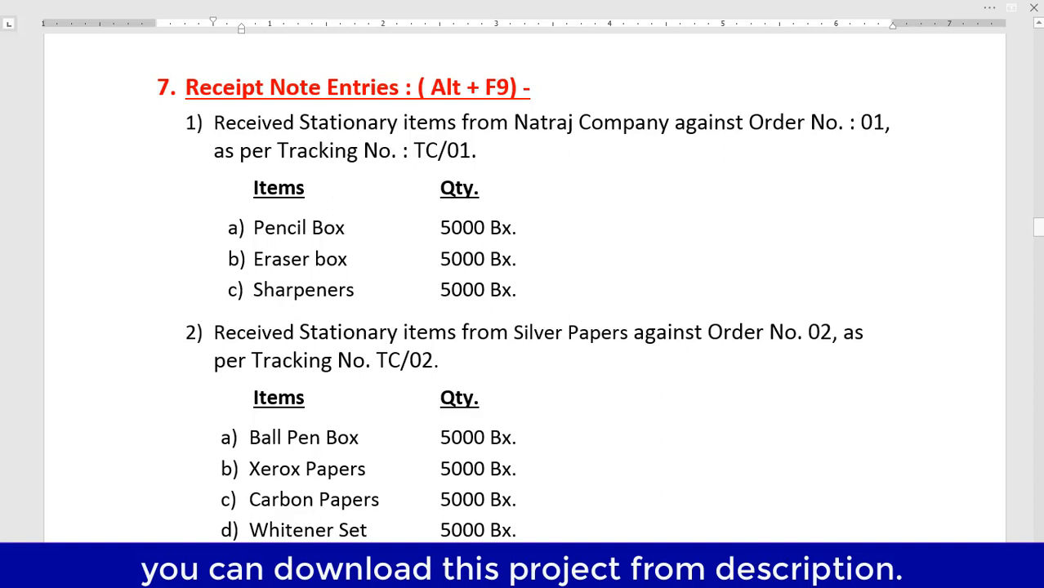
Switch from the Word document back to Tally and enter reference number TC/02 on the new receipt note.
{"action": "key", "text": "alt+Tab"}
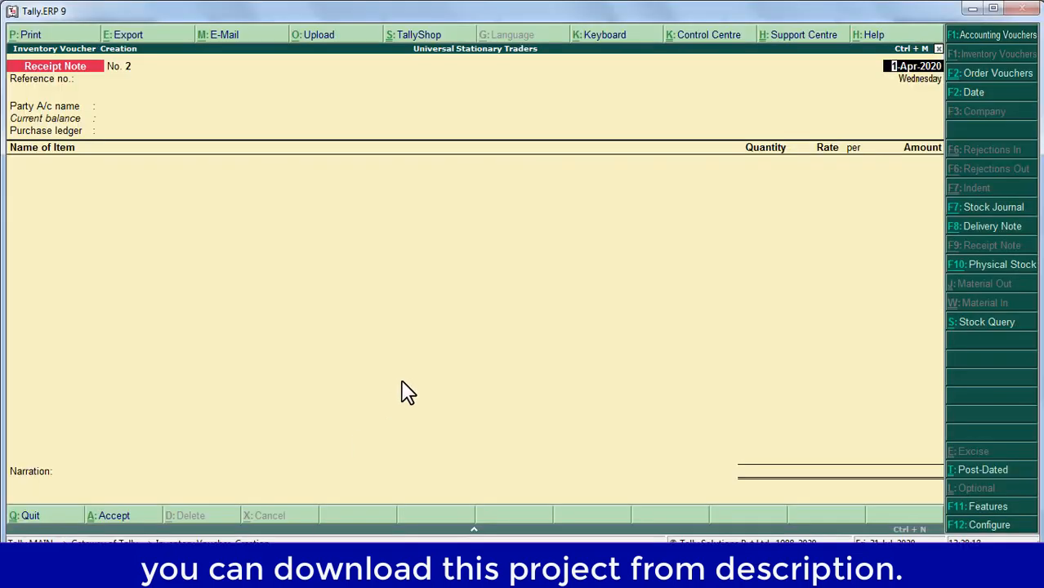
{"action": "key", "text": "Return"}
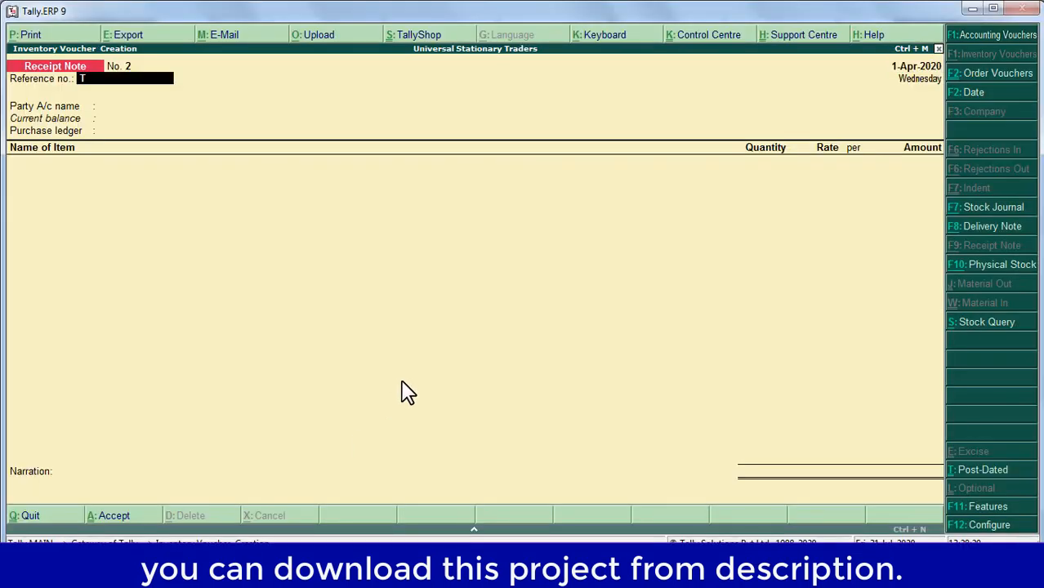
{"action": "type", "text": "TC/02"}
{"action": "key", "text": "Return"}
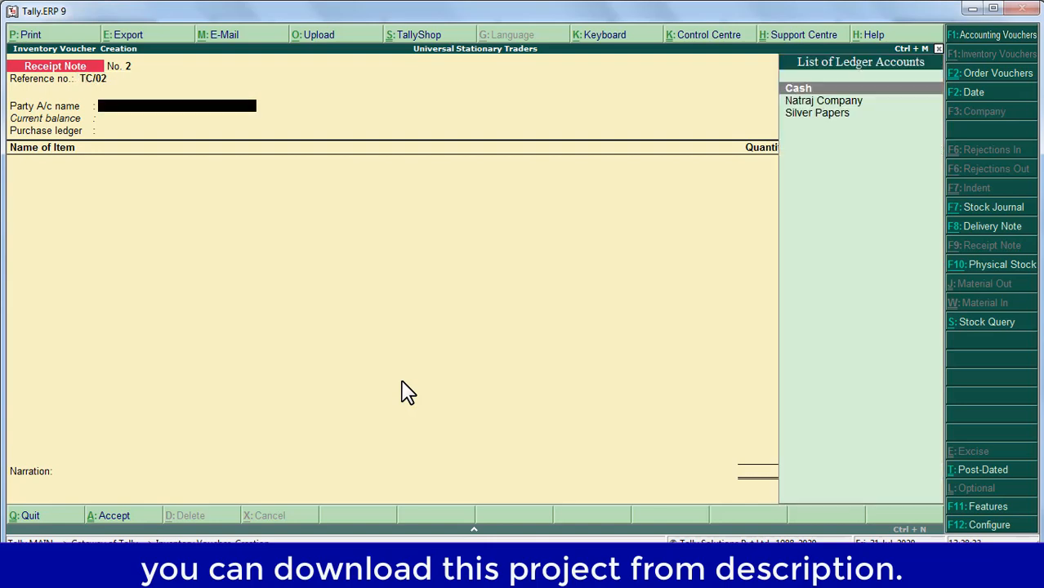
Set the party to Silver Papers against order 02, accept the supplier's details and use Puchase A/c as the purchase ledger.
{"action": "key", "text": "Down"}
{"action": "key", "text": "Down"}
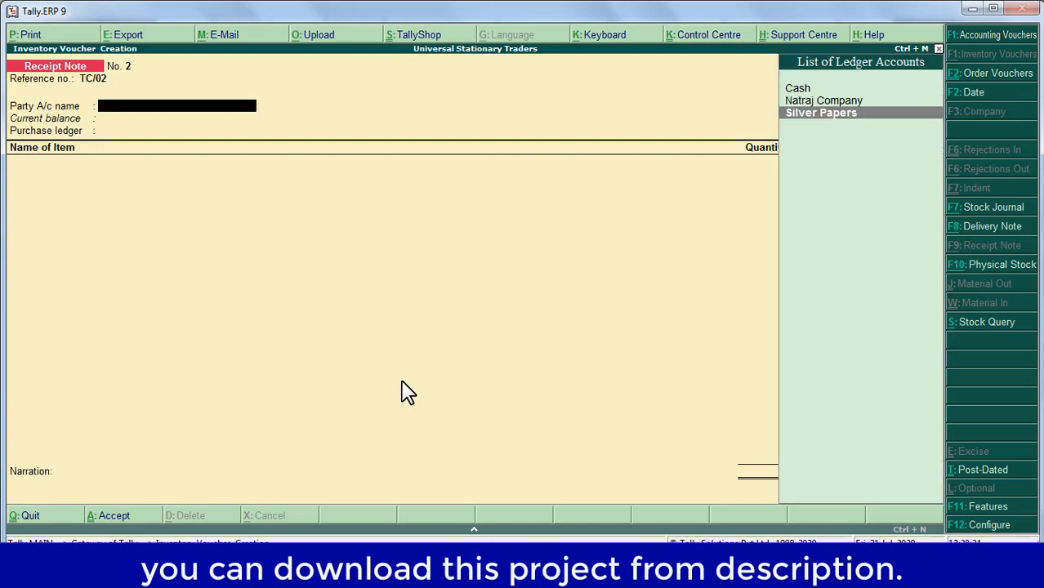
{"action": "key", "text": "Return"}
{"action": "key", "text": "Down"}
{"action": "key", "text": "Down"}
{"action": "key", "text": "Down"}
{"action": "key", "text": "Return"}
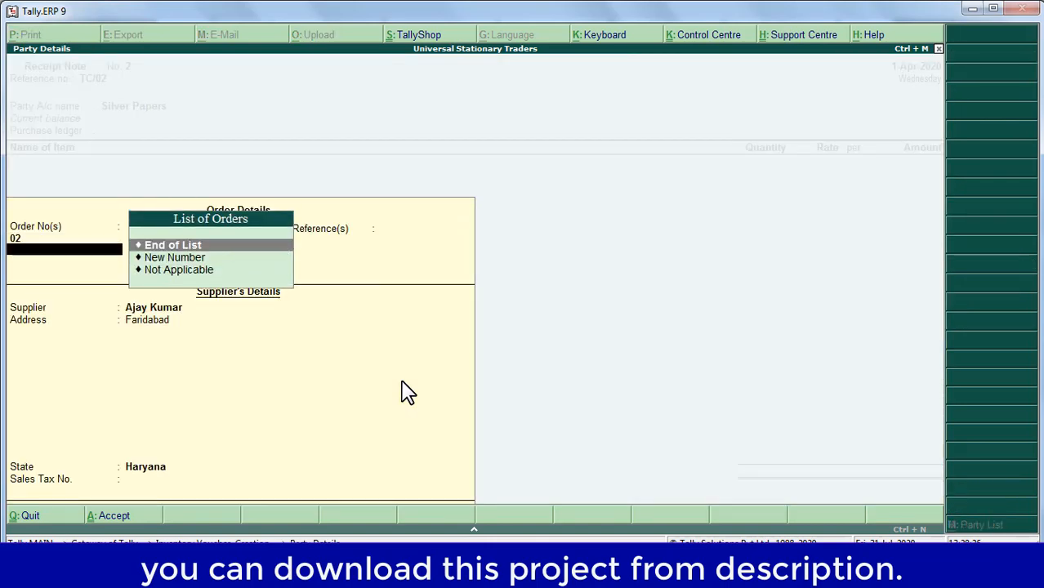
{"action": "key", "text": "Return"}
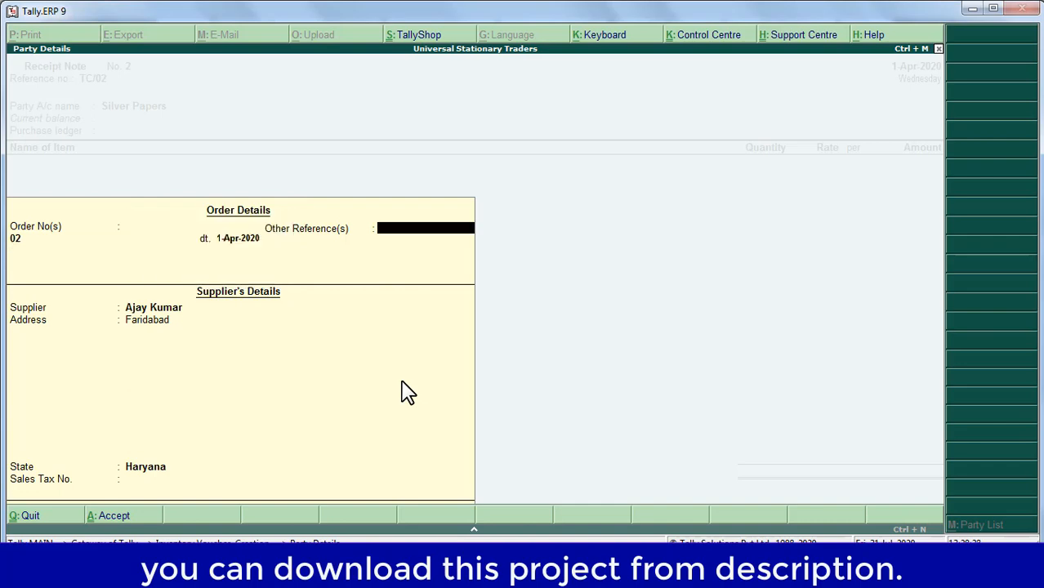
{"action": "key", "text": "Return"}
{"action": "key", "text": "Return"}
{"action": "key", "text": "Return"}
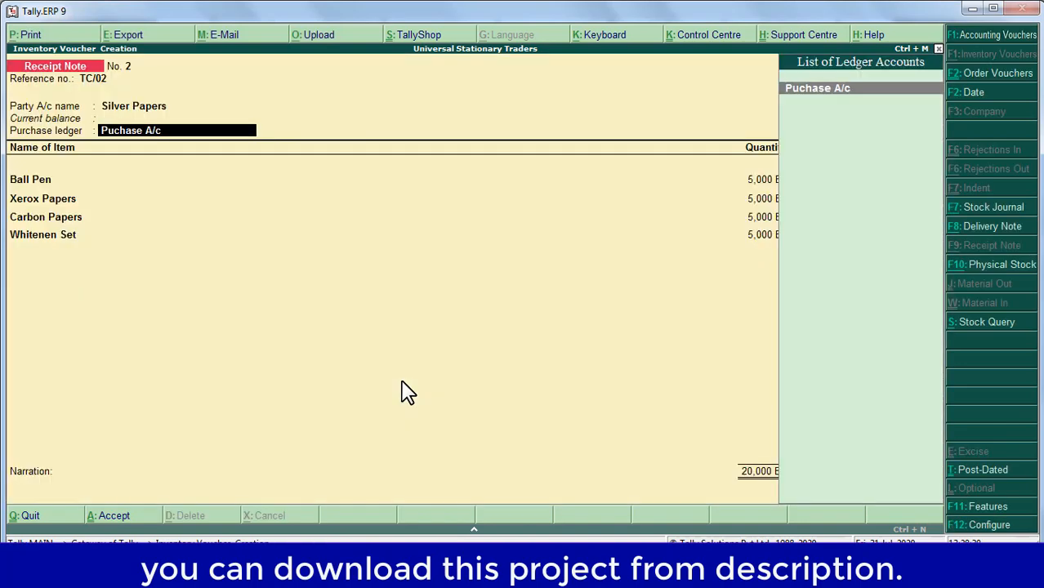
{"action": "key", "text": "Return"}
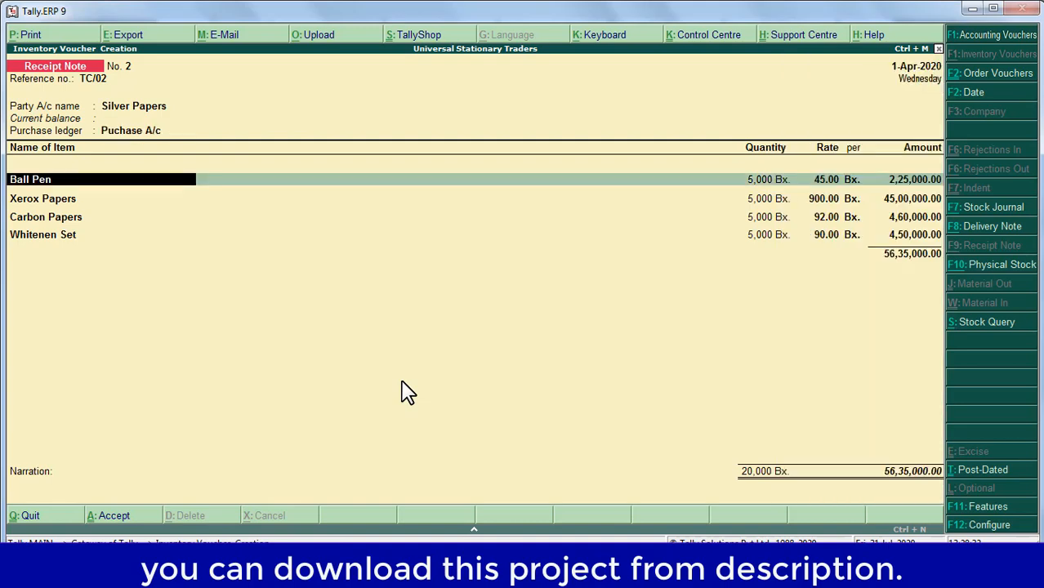
Accept the Ball Pen allocation with tracking number TC/02, Delhi godown and 5,000 Bx. at 45.00.
{"action": "key", "text": "Return"}
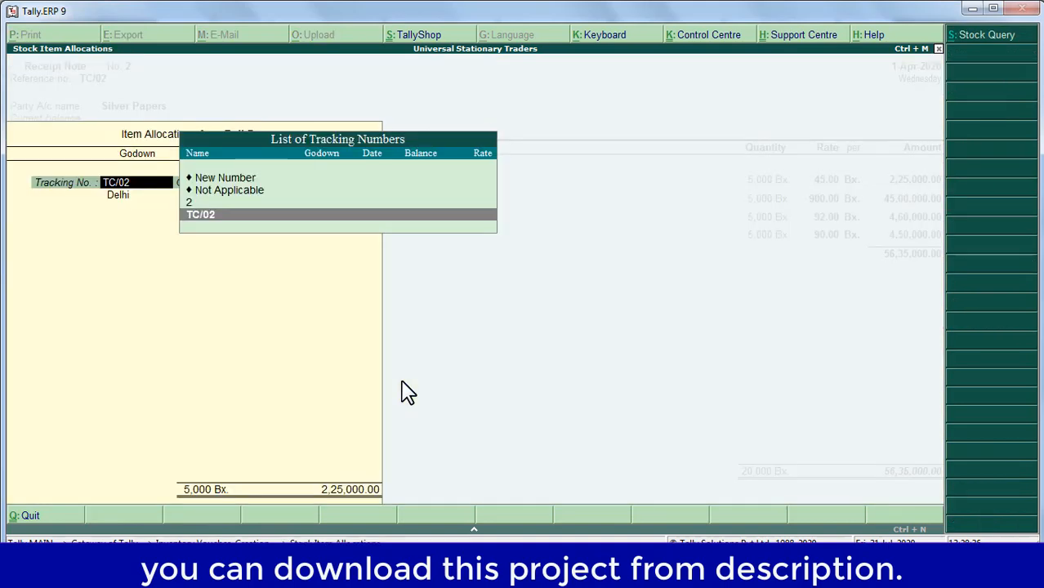
{"action": "key", "text": "Return"}
{"action": "key", "text": "Return"}
{"action": "key", "text": "Return"}
{"action": "key", "text": "Return"}
{"action": "key", "text": "Return"}
{"action": "key", "text": "Return"}
{"action": "key", "text": "Return"}
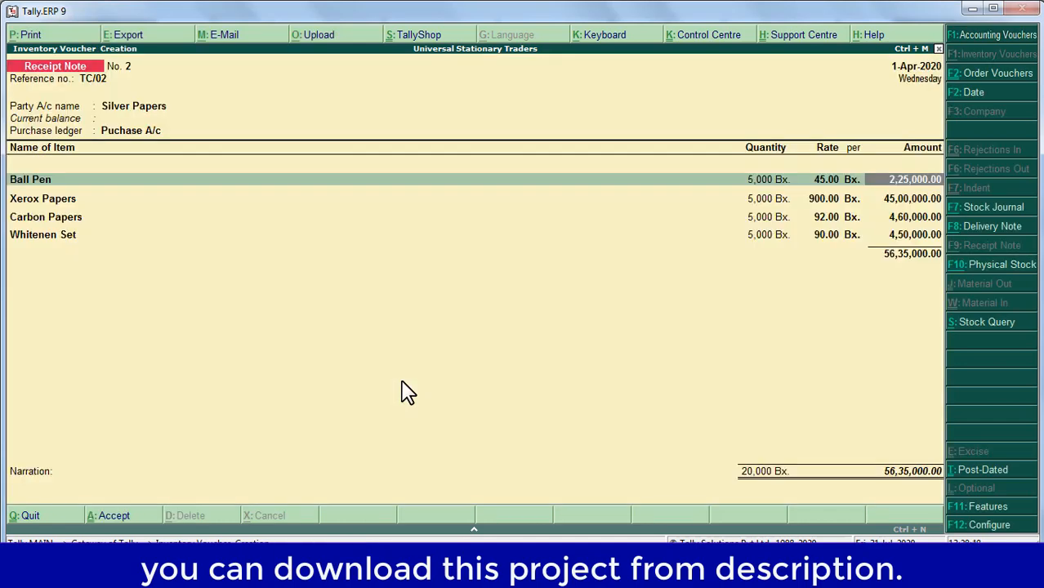
End the item list, save the Silver Papers receipt note, and switch to the Receipt Note Entries in the Word document.
{"action": "key", "text": "Down"}
{"action": "key", "text": "Down"}
{"action": "key", "text": "Down"}
{"action": "key", "text": "Down"}
{"action": "key", "text": "Return"}
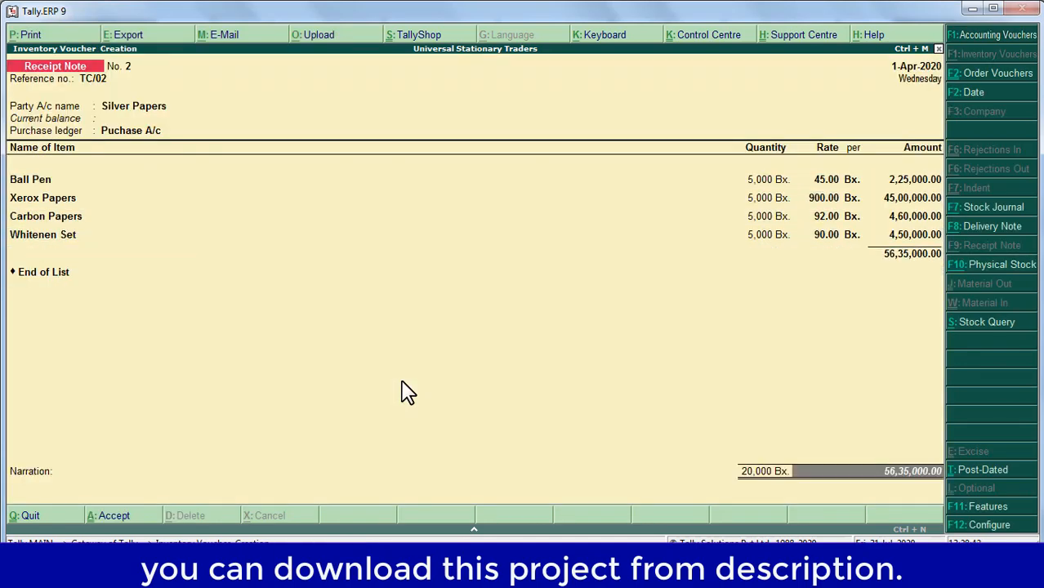
{"action": "key", "text": "Return"}
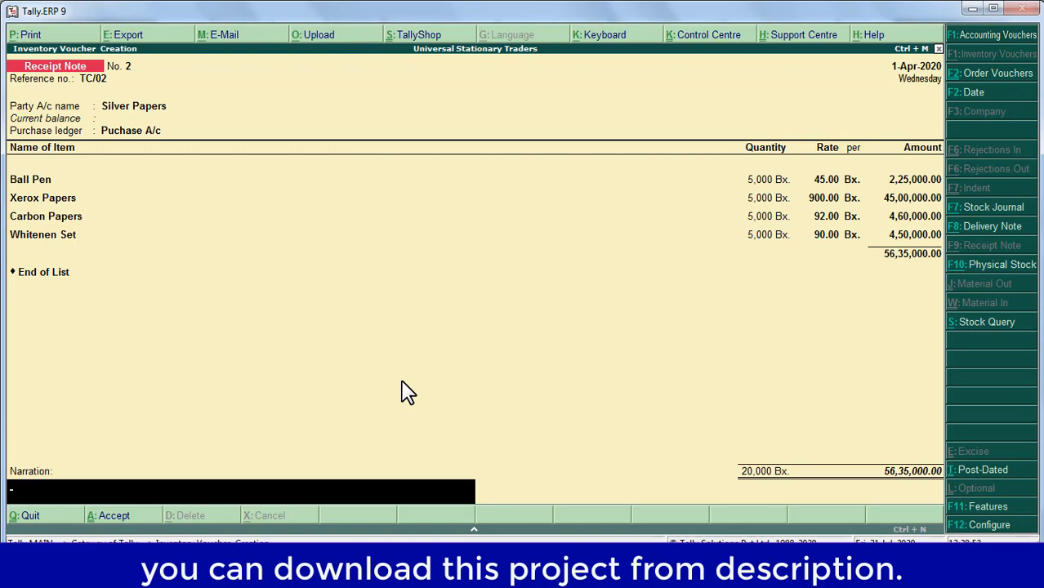
{"action": "key", "text": "Return"}
{"action": "key", "text": "y"}
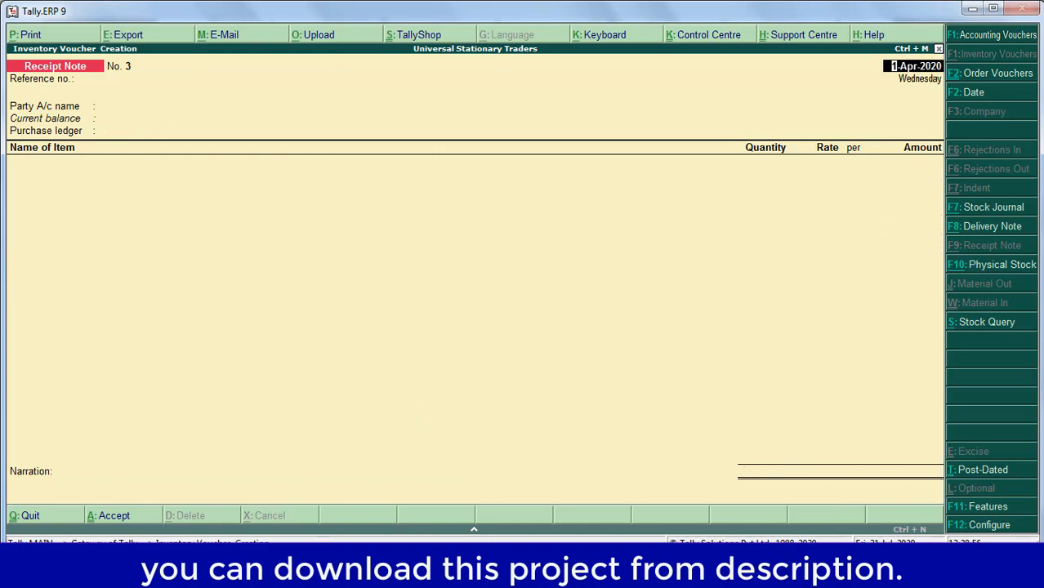
{"action": "left_click", "coordinate": [282, 571]}
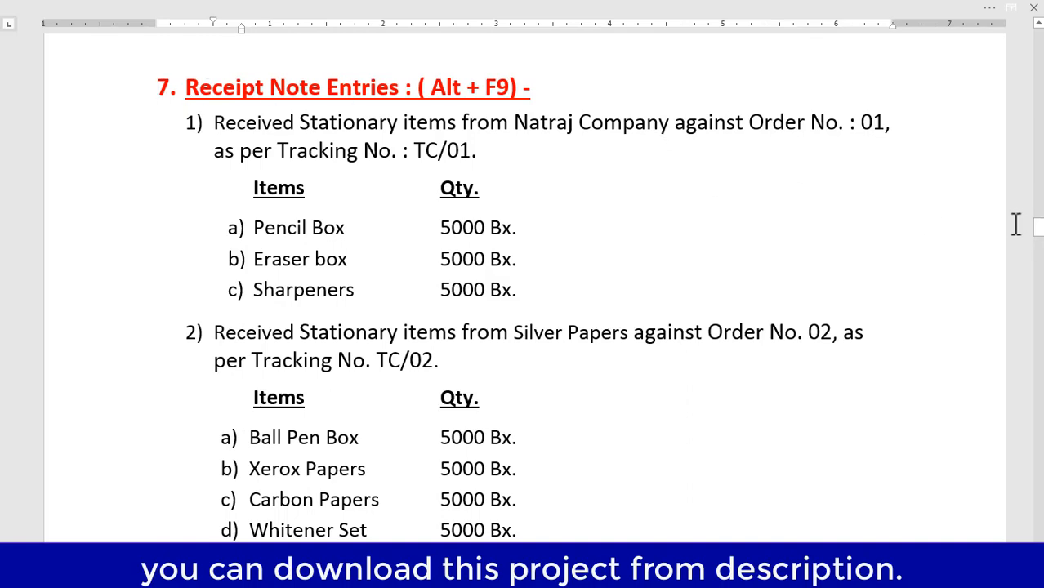
Move the Word project past the Receipt Note Entries, switch back to Tally, and quit the blank receipt note.
{"action": "left_click_drag", "start_coordinate": [1039, 233], "coordinate": [1038, 247]}
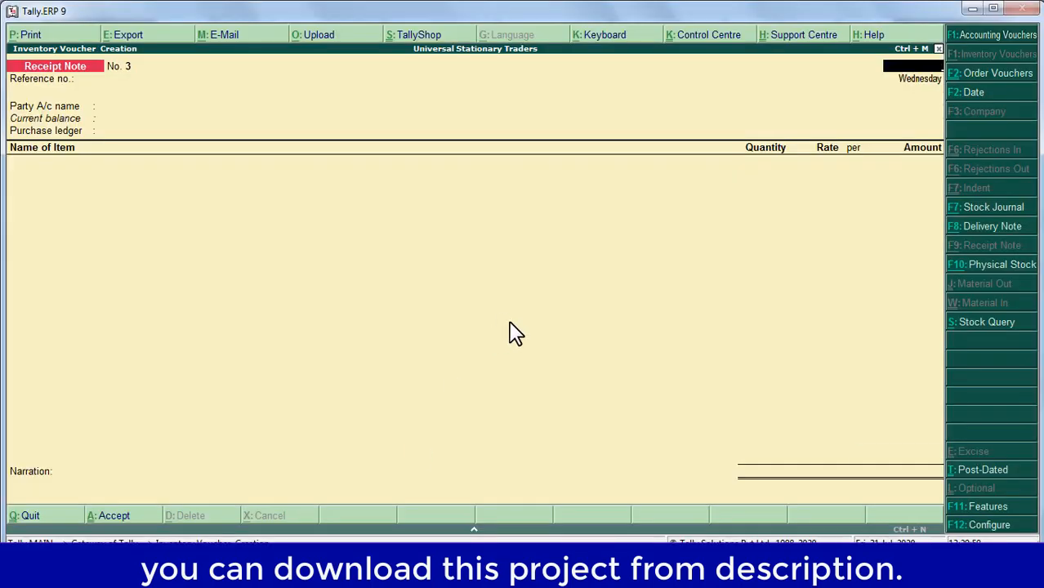
{"action": "key", "text": "Escape"}
{"action": "key", "text": "Return"}
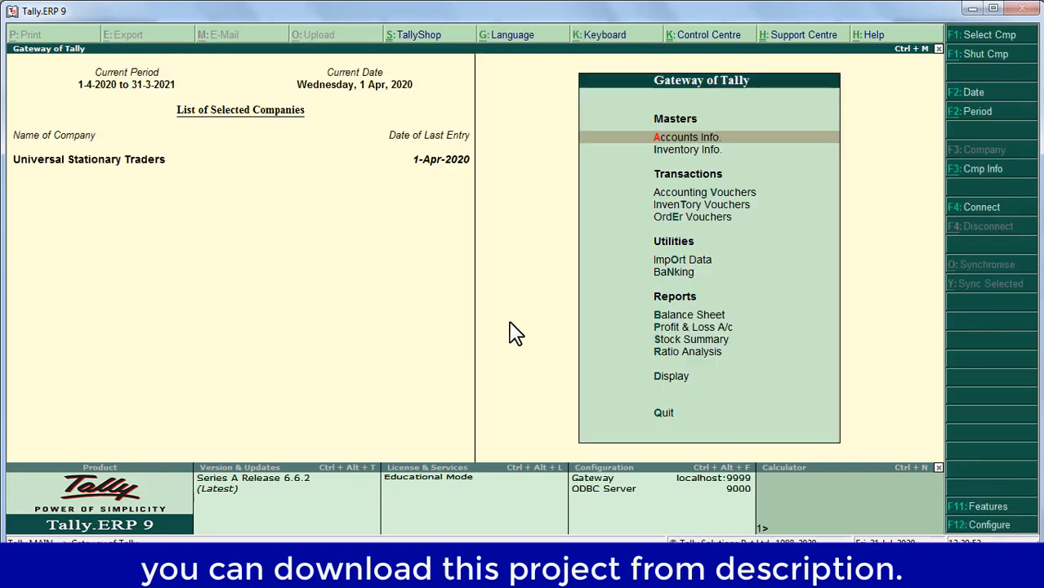
Open the Display menu from the Gateway of Tally.
{"action": "key", "text": "Down"}
{"action": "key", "text": "Down"}
{"action": "key", "text": "Down"}
{"action": "key", "text": "Down"}
{"action": "key", "text": "Down"}
{"action": "key", "text": "Down"}
{"action": "key", "text": "Down"}
{"action": "key", "text": "Down"}
{"action": "key", "text": "Down"}
{"action": "key", "text": "Down"}
{"action": "key", "text": "Down"}
{"action": "key", "text": "Down"}
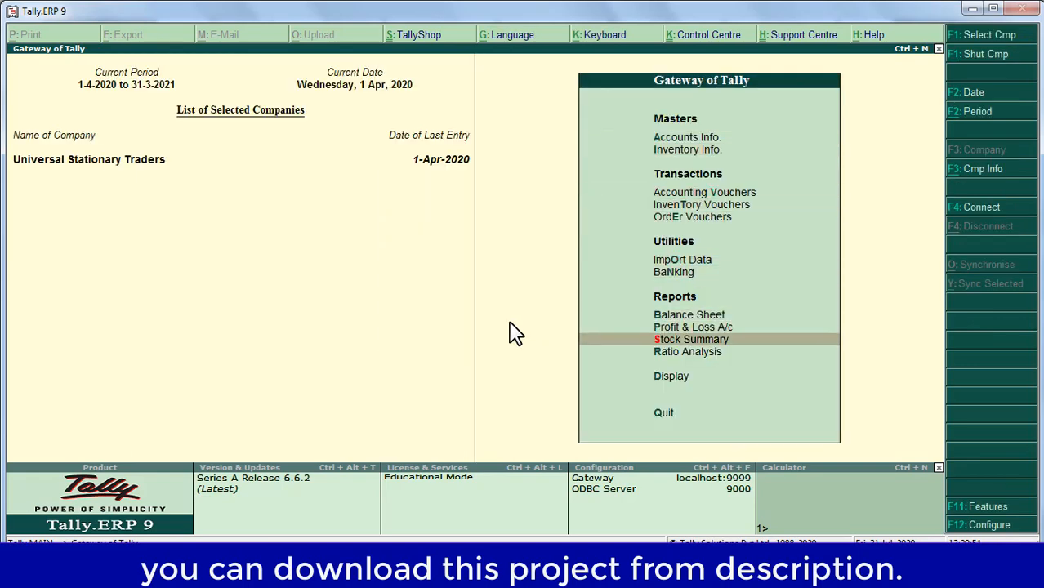
{"action": "key", "text": "Up"}
{"action": "key", "text": "Return"}
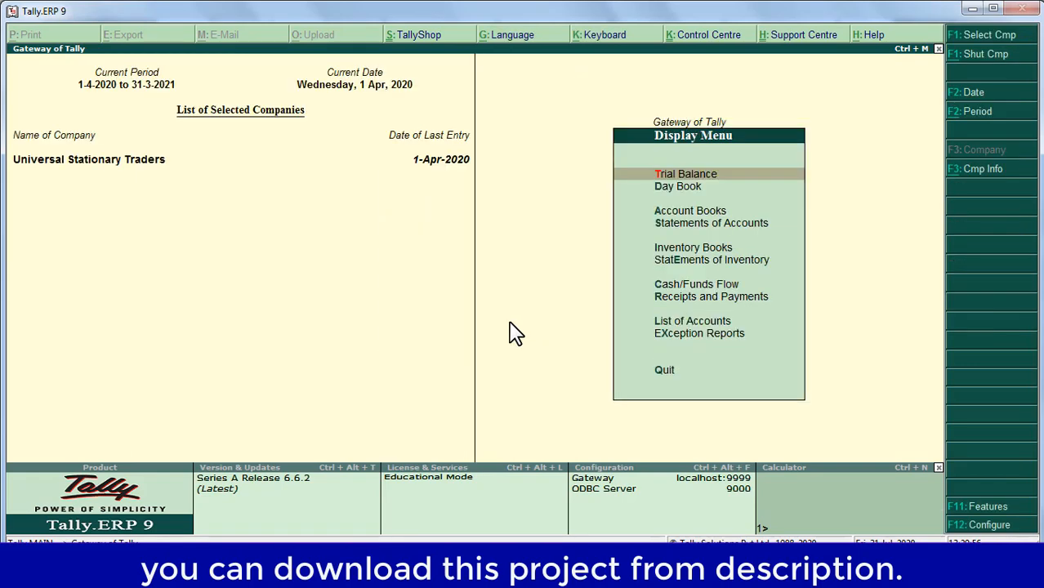
Open Statements of Inventory from the Display menu.
{"action": "key", "text": "Down"}
{"action": "key", "text": "Down"}
{"action": "key", "text": "Down"}
{"action": "key", "text": "Down"}
{"action": "key", "text": "Down"}
{"action": "key", "text": "Down"}
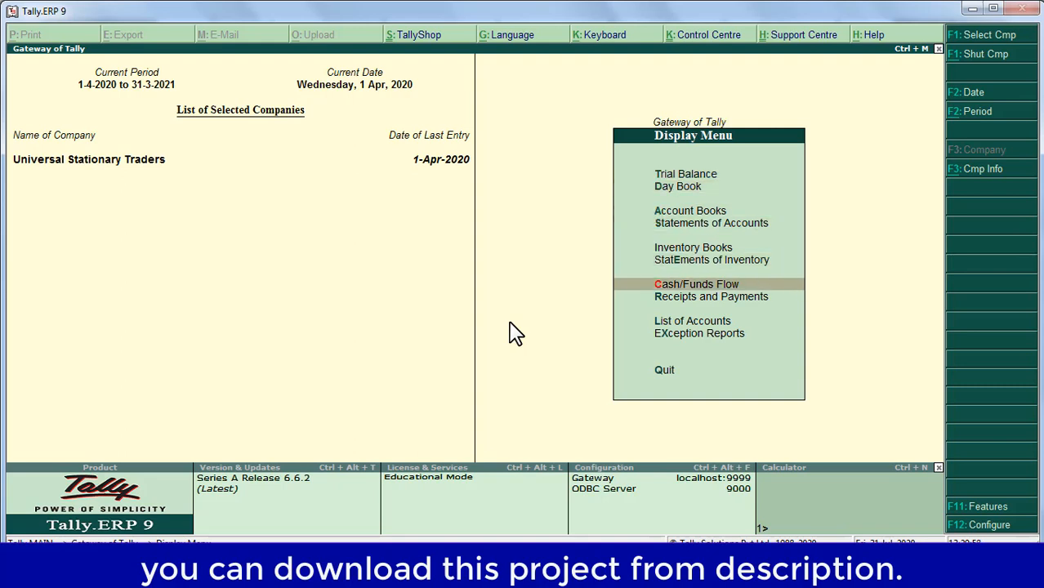
{"action": "key", "text": "Up"}
{"action": "key", "text": "Return"}
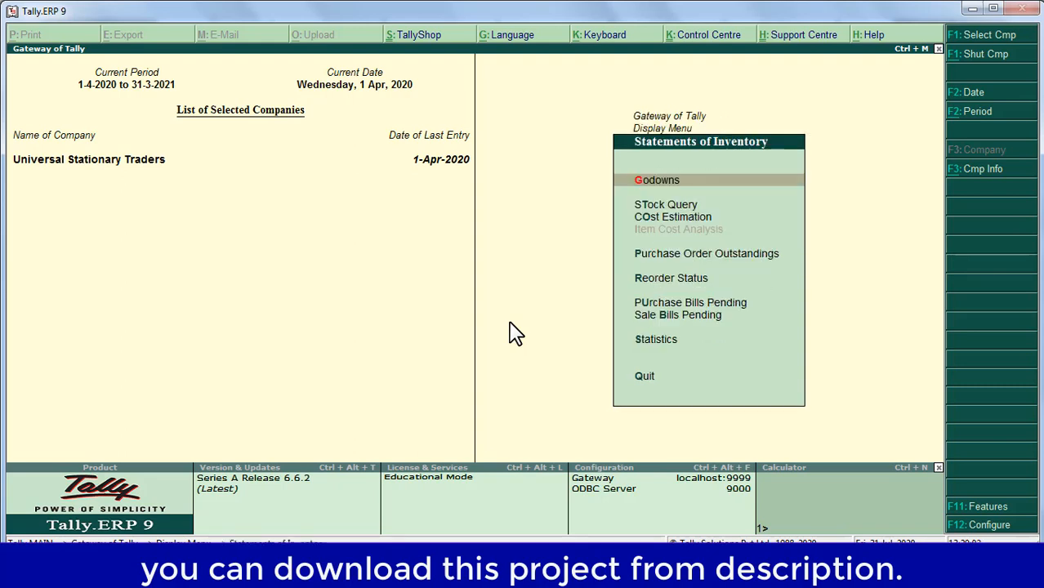
View the Purchase Bills Pending report for the received goods and return to the Gateway of Tally.
{"action": "key", "text": "Down"}
{"action": "key", "text": "Down"}
{"action": "key", "text": "Down"}
{"action": "key", "text": "Down"}
{"action": "key", "text": "Down"}
{"action": "key", "text": "Down"}
{"action": "key", "text": "Up"}
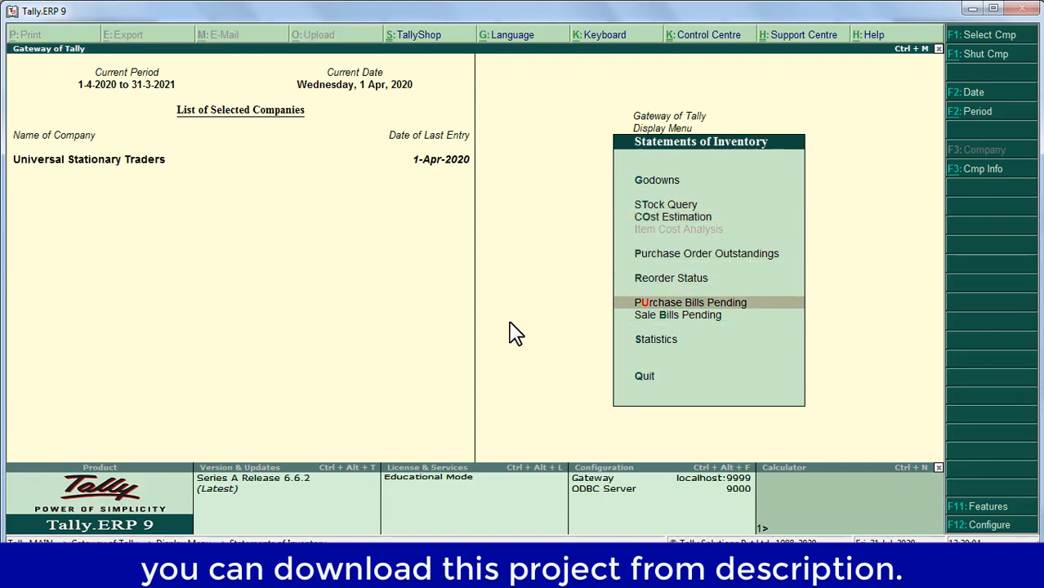
{"action": "key", "text": "Return"}
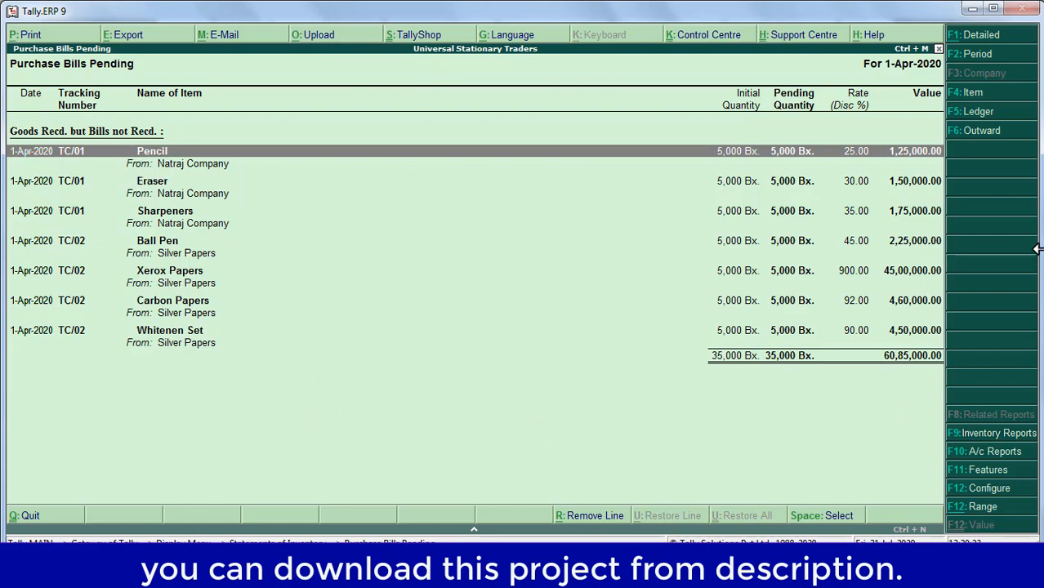
{"action": "key", "text": "Escape"}
{"action": "key", "text": "Escape"}
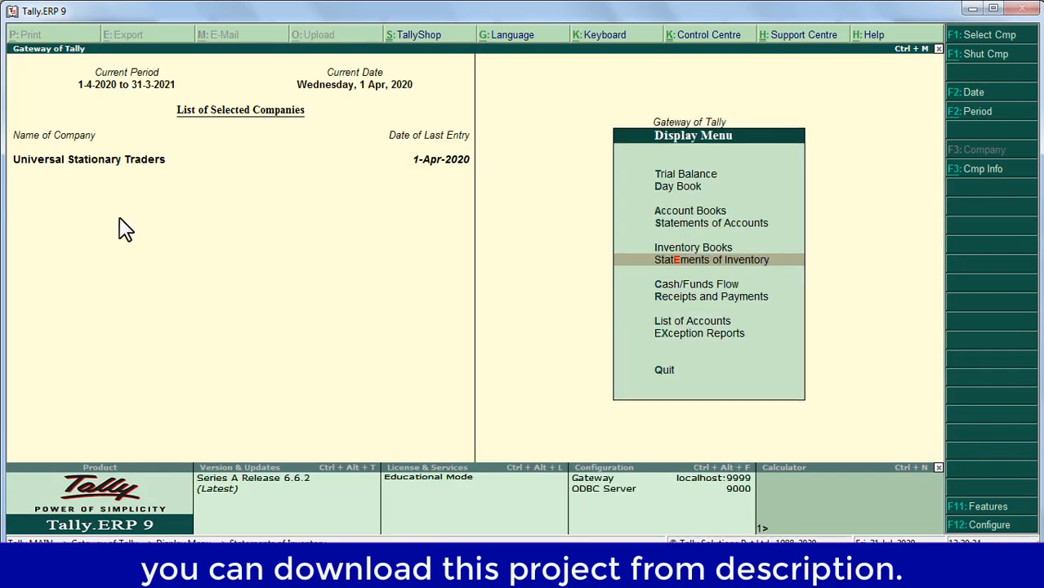
{"action": "key", "text": "Escape"}
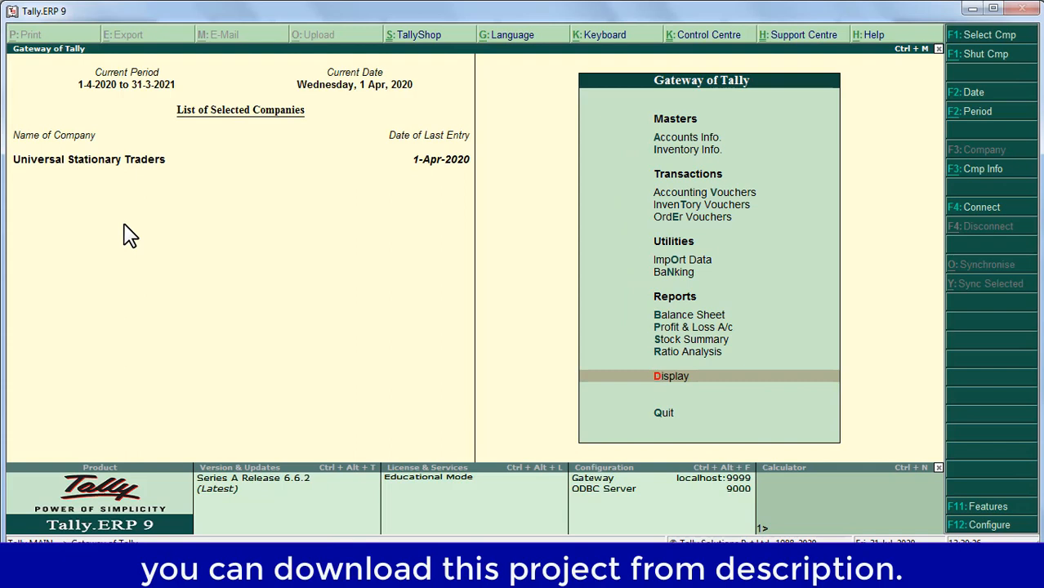
Go through the Display menu to Statements of Inventory again.
{"action": "left_click", "coordinate": [694, 395]}
{"action": "key", "text": "Down"}
{"action": "key", "text": "Down"}
{"action": "key", "text": "Down"}
{"action": "key", "text": "Down"}
{"action": "key", "text": "Down"}
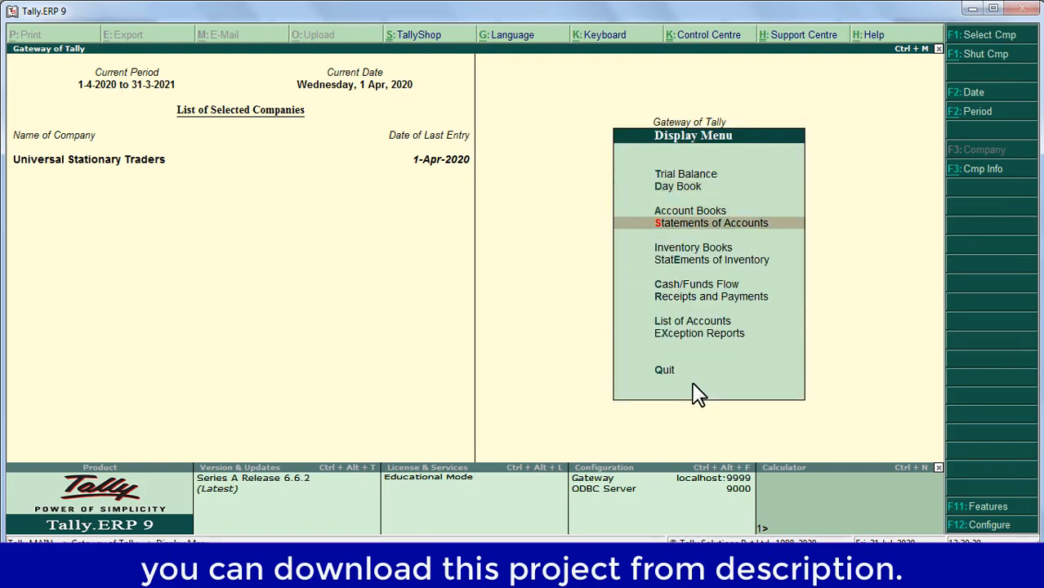
{"action": "left_click", "coordinate": [780, 261]}
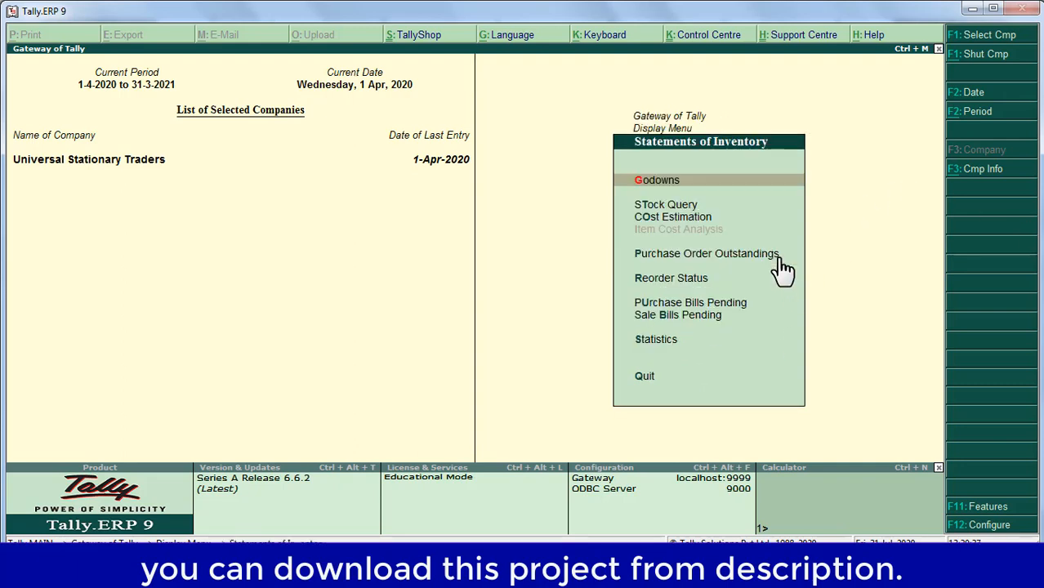
Examine Purchase Bills Pending in detailed form with its receipt note lines, and return to the Gateway of Tally.
{"action": "key", "text": "Down"}
{"action": "key", "text": "Down"}
{"action": "key", "text": "Down"}
{"action": "key", "text": "Down"}
{"action": "key", "text": "Down"}
{"action": "key", "text": "Down"}
{"action": "key", "text": "Up"}
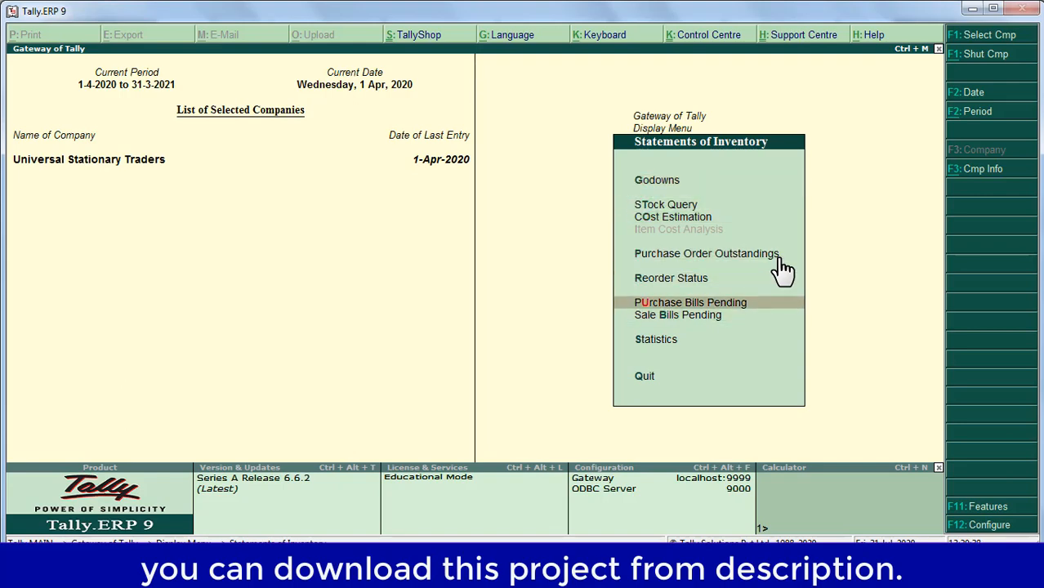
{"action": "key", "text": "Return"}
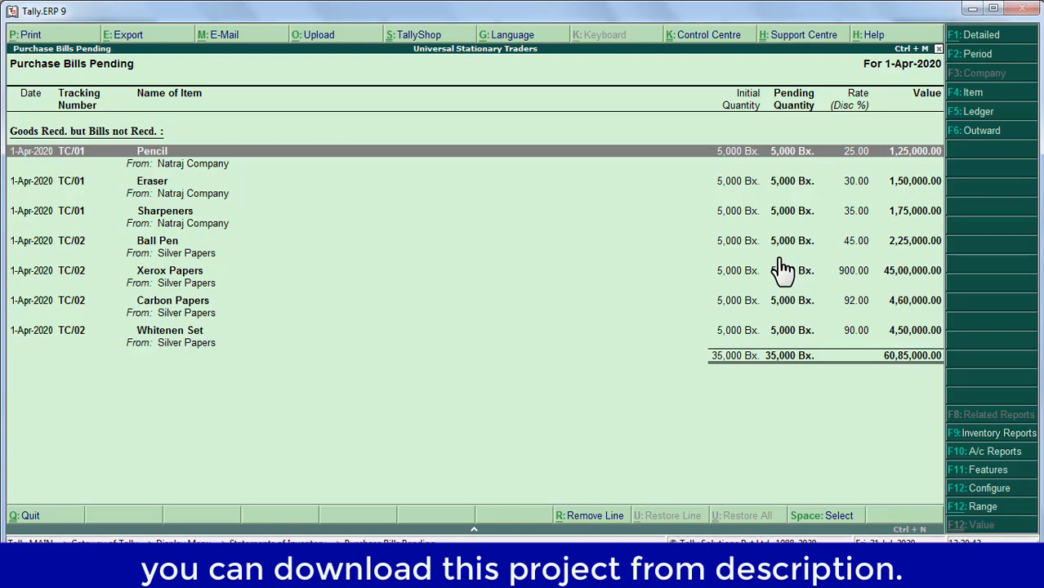
{"action": "key", "text": "alt+F1"}
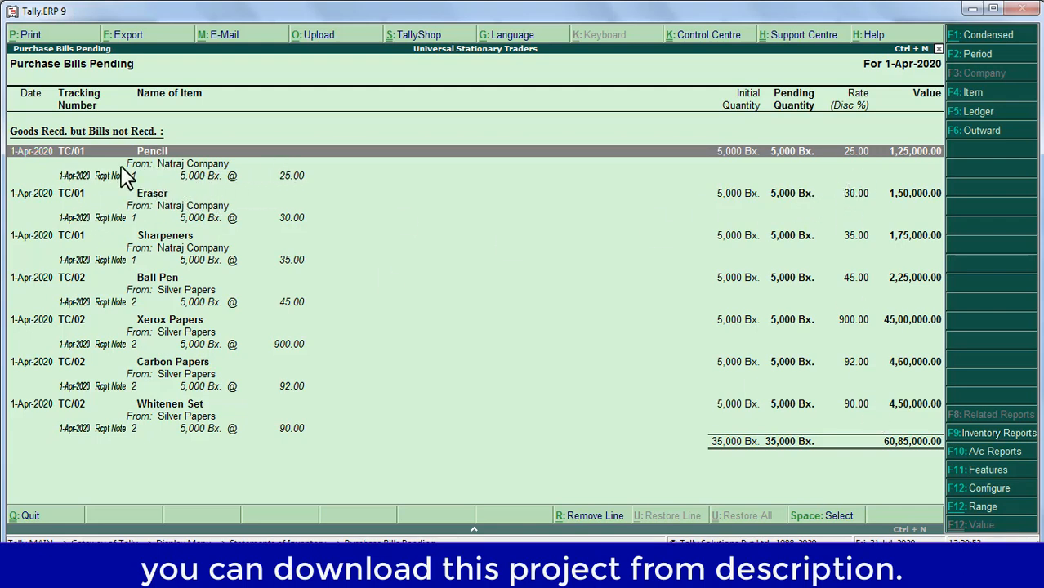
{"action": "key", "text": "Escape"}
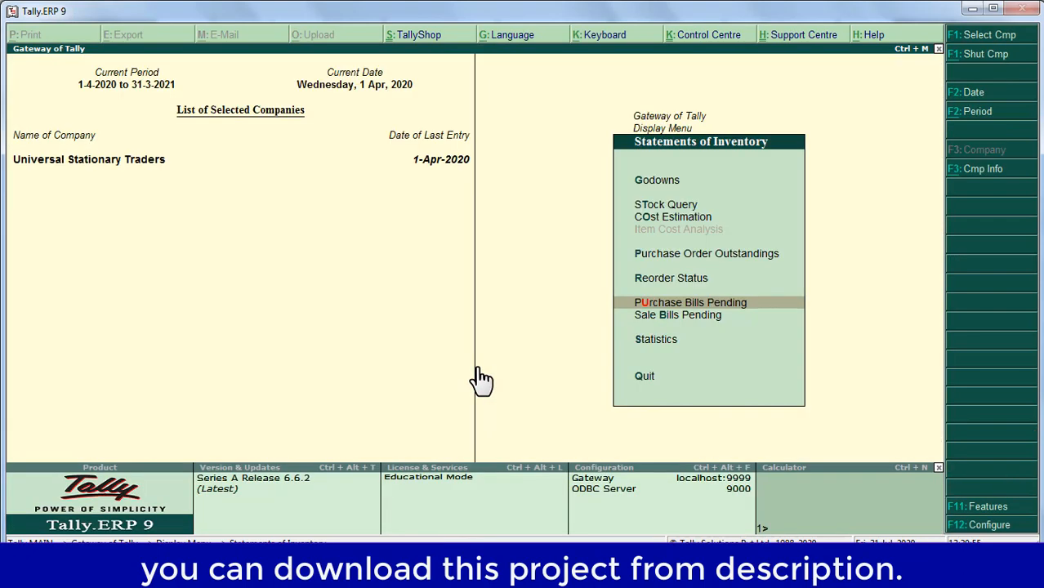
{"action": "key", "text": "Escape"}
{"action": "key", "text": "Escape"}
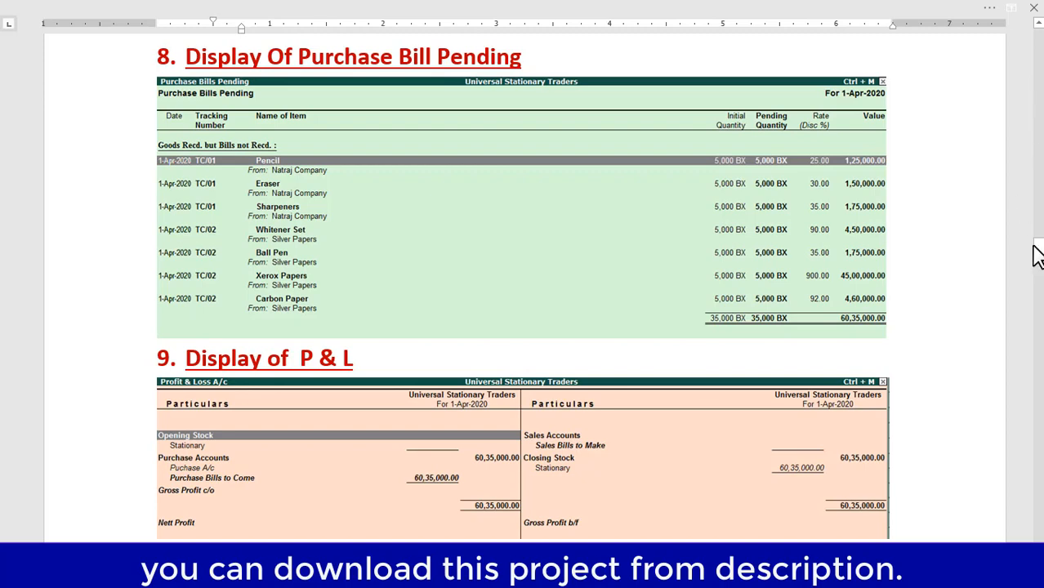
Check the report displays in the Word project, switch back to Tally, and open the Profit & Loss A/c in detailed form.
{"action": "left_click_drag", "start_coordinate": [1035, 255], "coordinate": [1039, 269]}
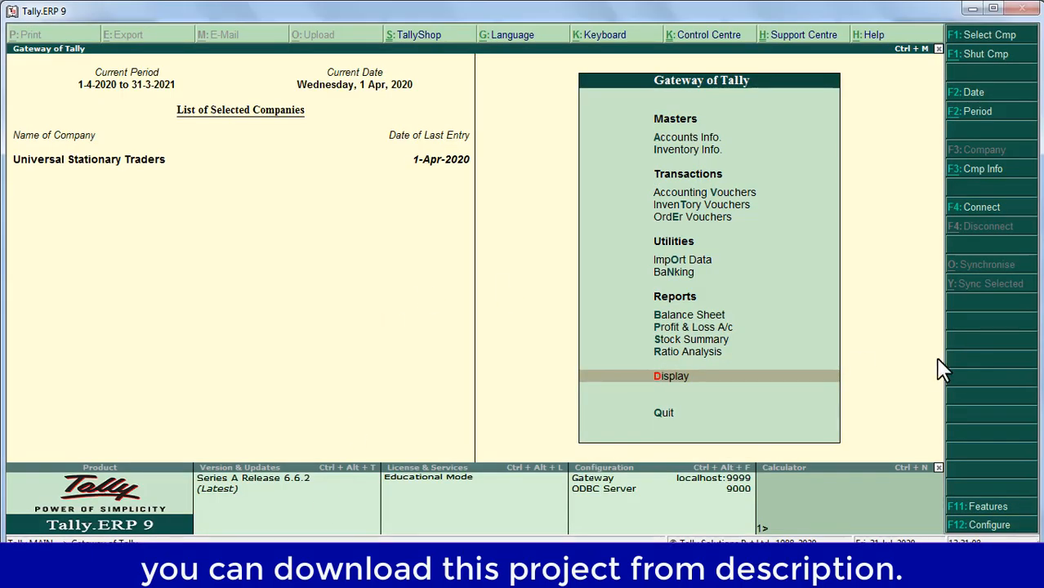
{"action": "key", "text": "Up"}
{"action": "key", "text": "Up"}
{"action": "key", "text": "Up"}
{"action": "key", "text": "Up"}
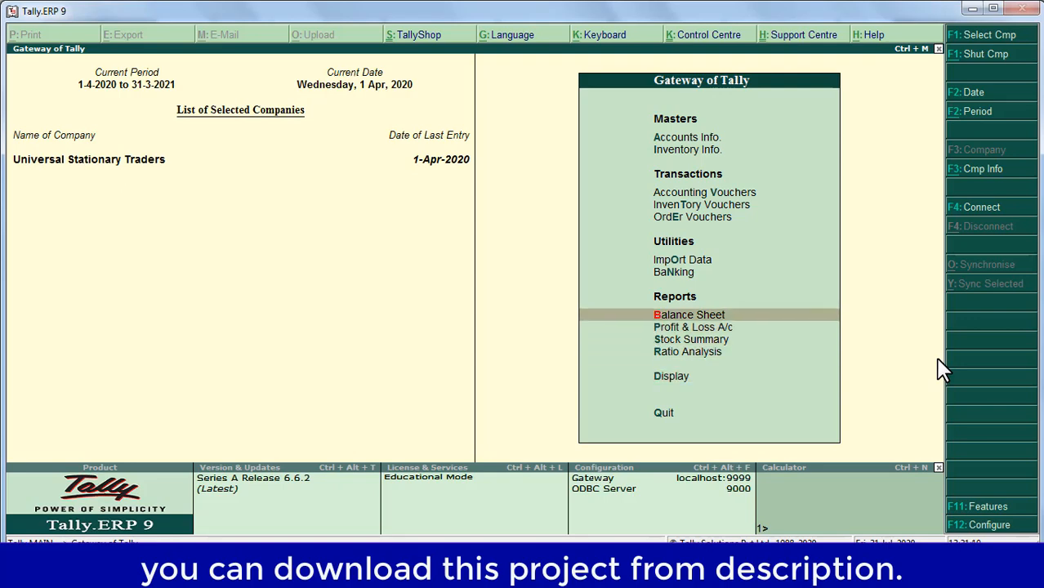
{"action": "key", "text": "Down"}
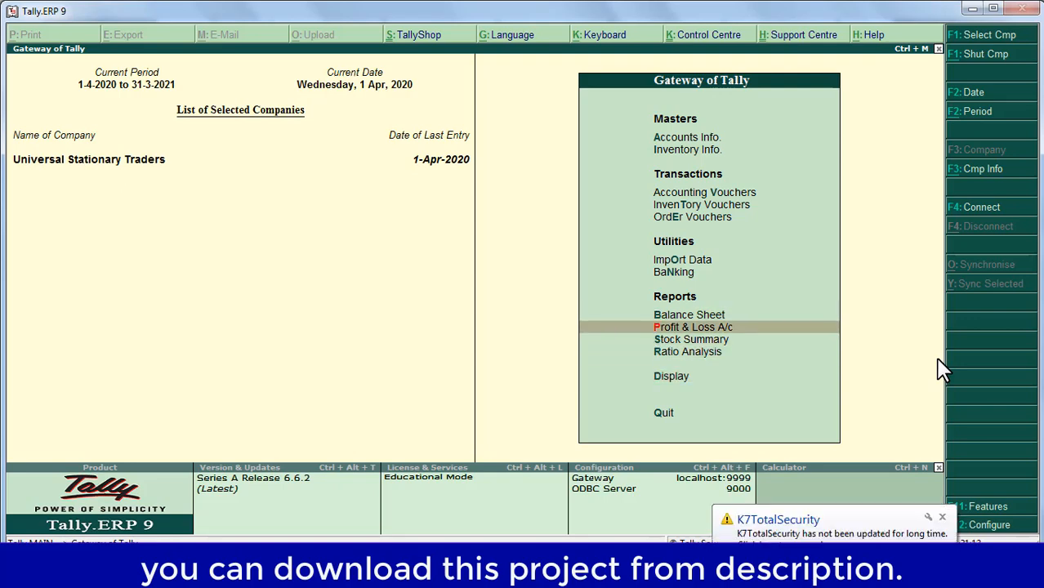
{"action": "key", "text": "Return"}
{"action": "key", "text": "alt+F1"}
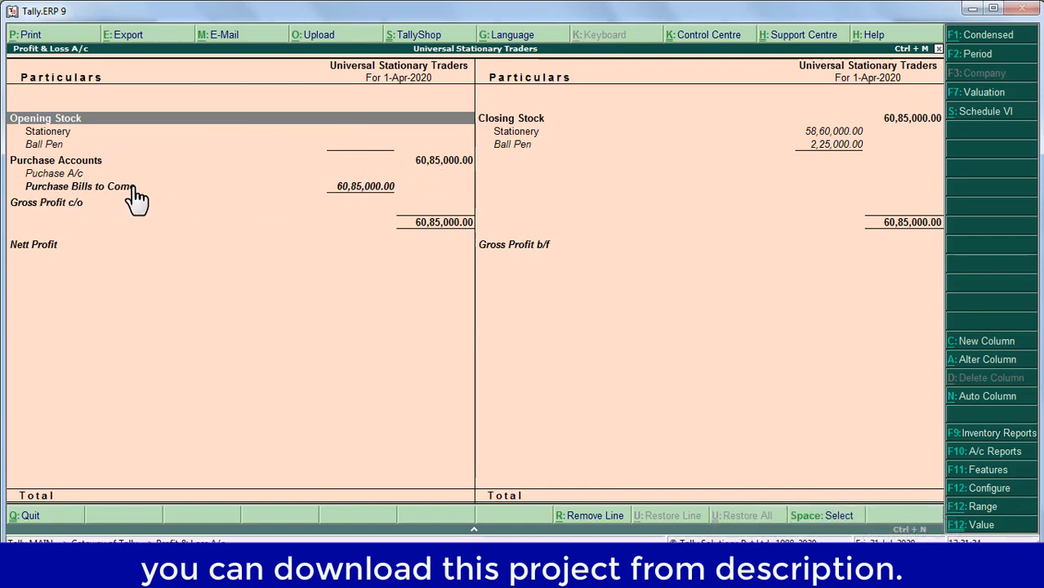
Examine the Purchase Accounts and the Ball Pen line under Closing Stock, and return to the Gateway of Tally.
{"action": "left_click", "coordinate": [354, 174]}
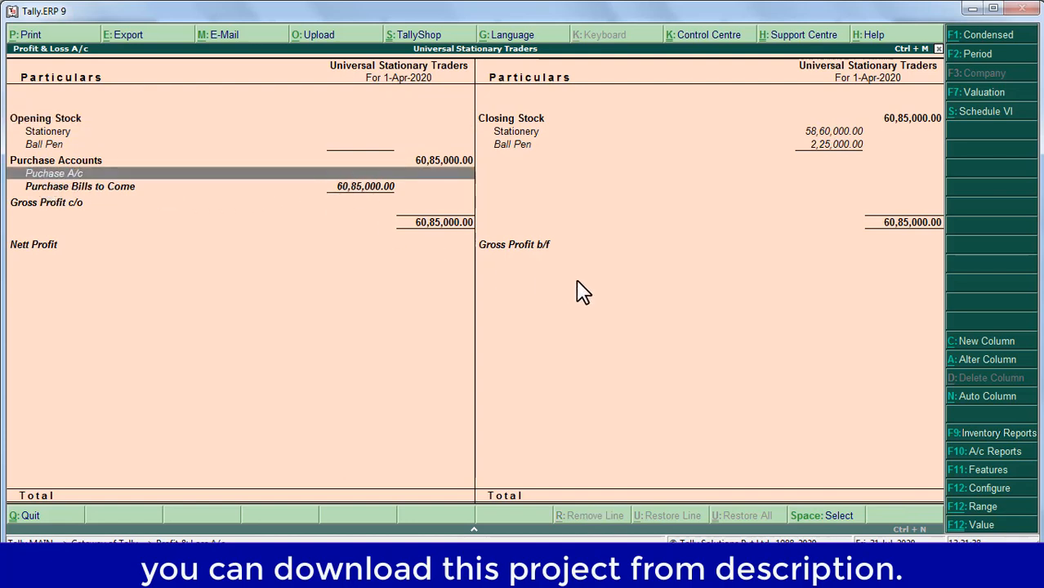
{"action": "left_click", "coordinate": [647, 251]}
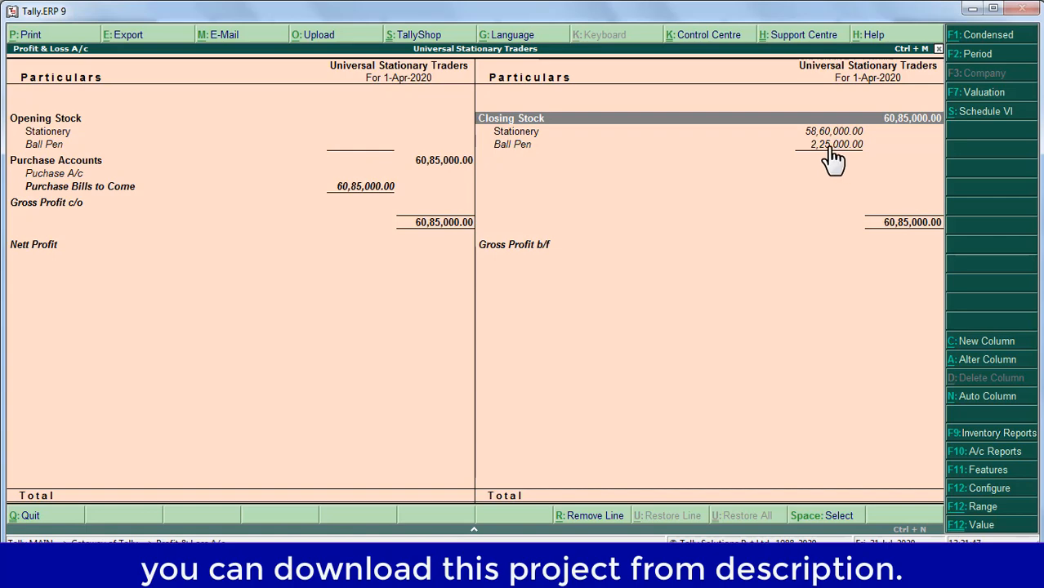
{"action": "left_click", "coordinate": [523, 145]}
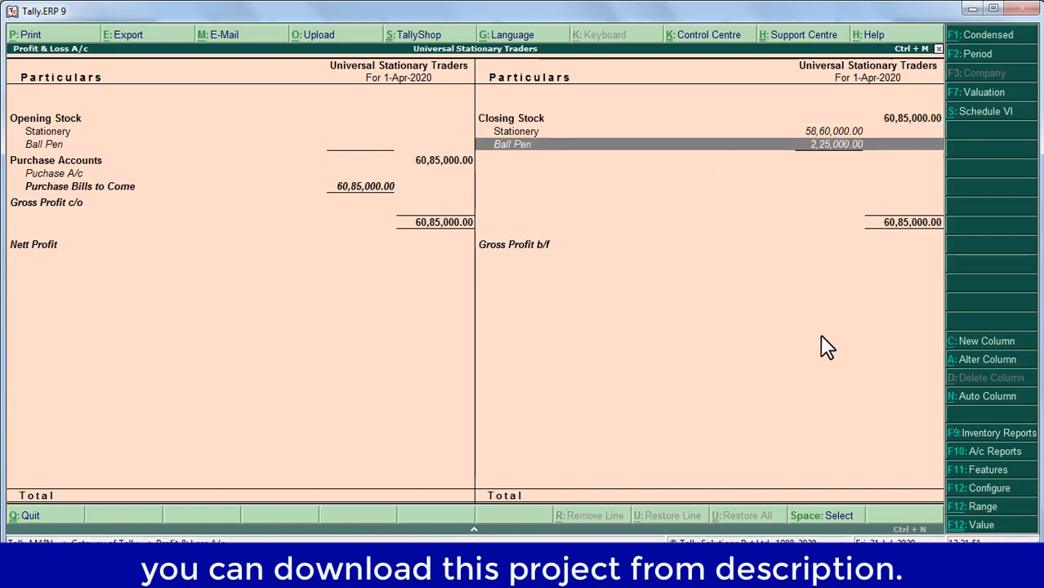
{"action": "key", "text": "Escape"}
{"action": "key", "text": "Escape"}
{"action": "key", "text": "n"}
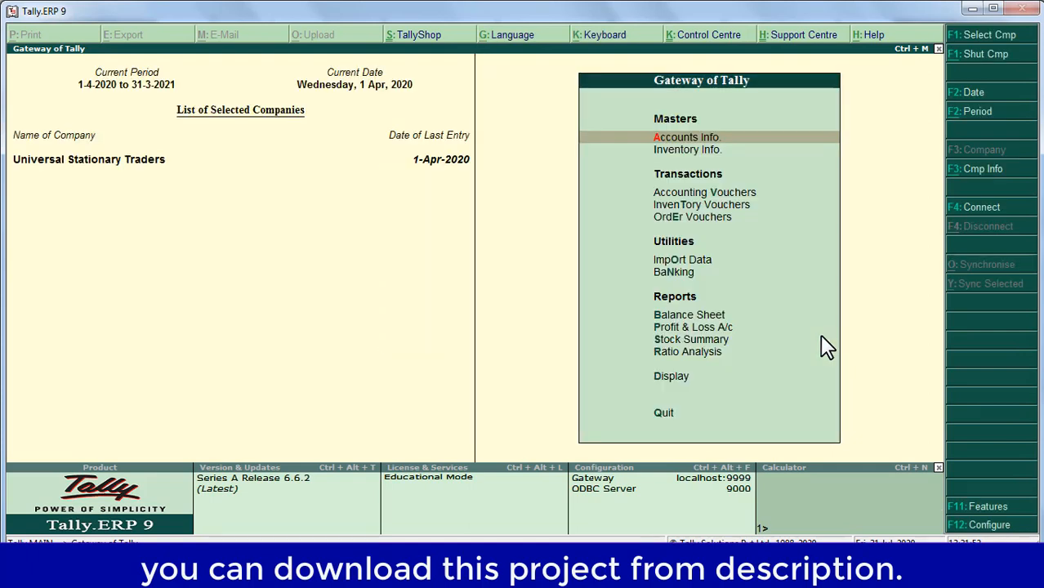
Open the single stock item Ball Pen for alteration.
{"action": "key", "text": "Down"}
{"action": "key", "text": "Return"}
{"action": "key", "text": "Down"}
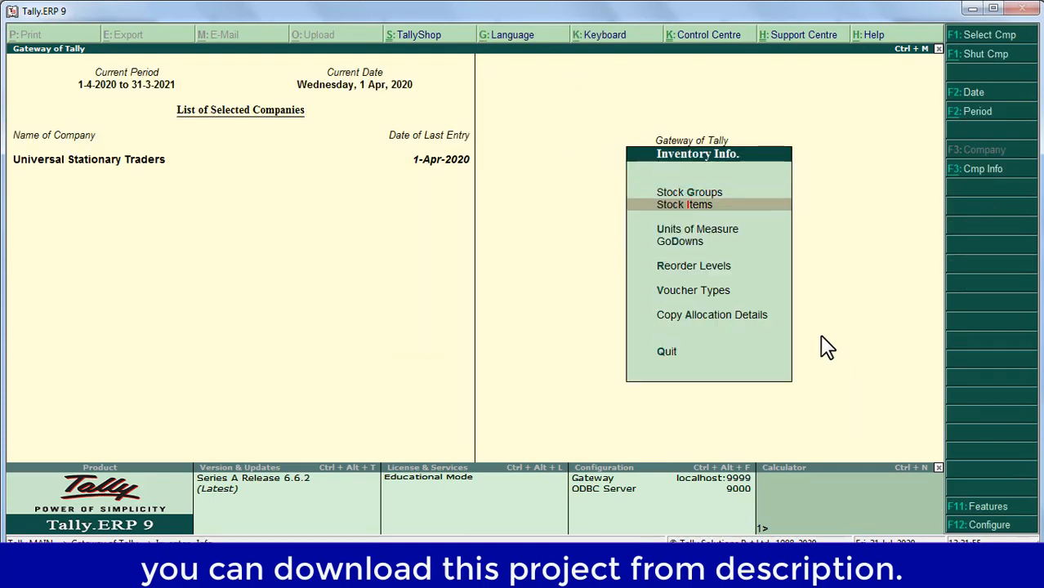
{"action": "key", "text": "Return"}
{"action": "key", "text": "Down"}
{"action": "key", "text": "Down"}
{"action": "key", "text": "Return"}
{"action": "type", "text": "B"}
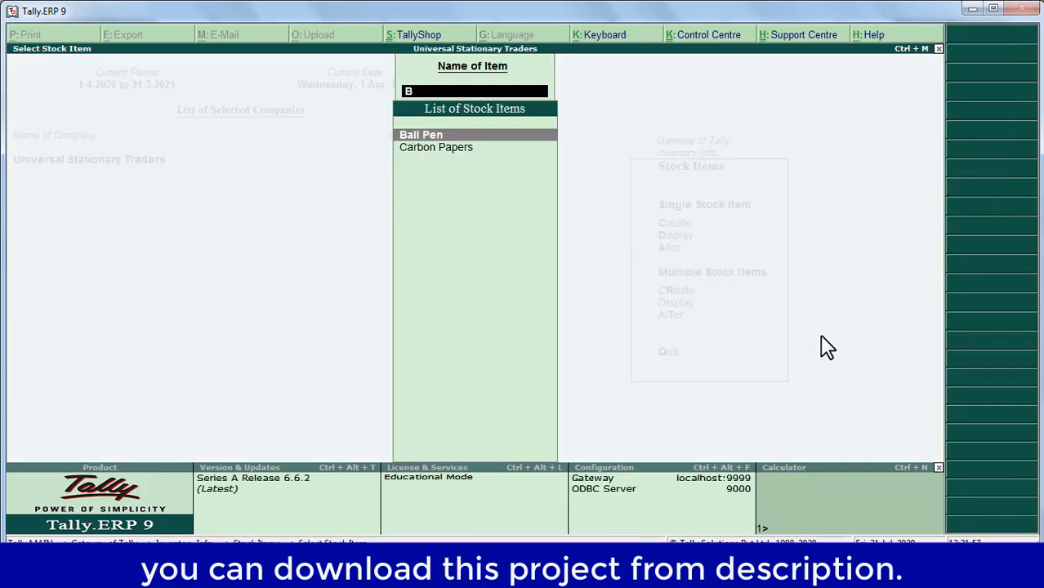
{"action": "key", "text": "Return"}
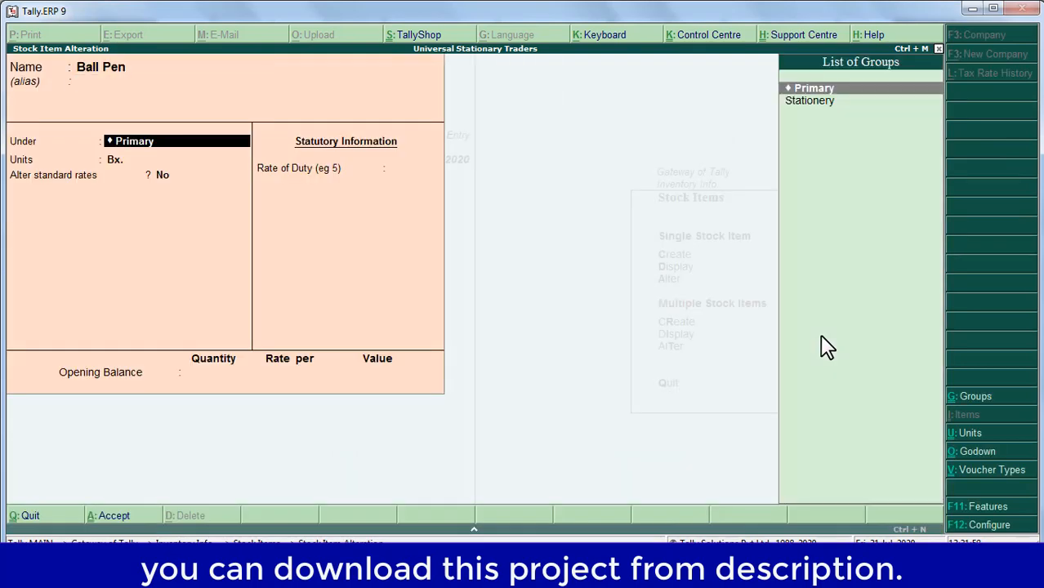
Place Ball Pen under the Stationery group, save the stock item, and return to the Gateway of Tally.
{"action": "key", "text": "Down"}
{"action": "key", "text": "Return"}
{"action": "key", "text": "Return"}
{"action": "key", "text": "Return"}
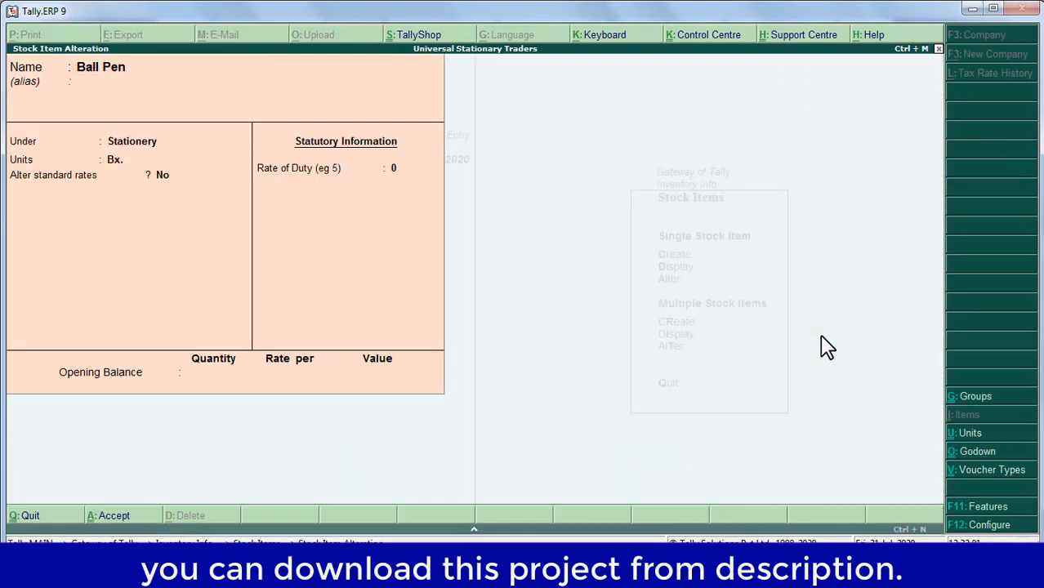
{"action": "key", "text": "Return"}
{"action": "key", "text": "Escape"}
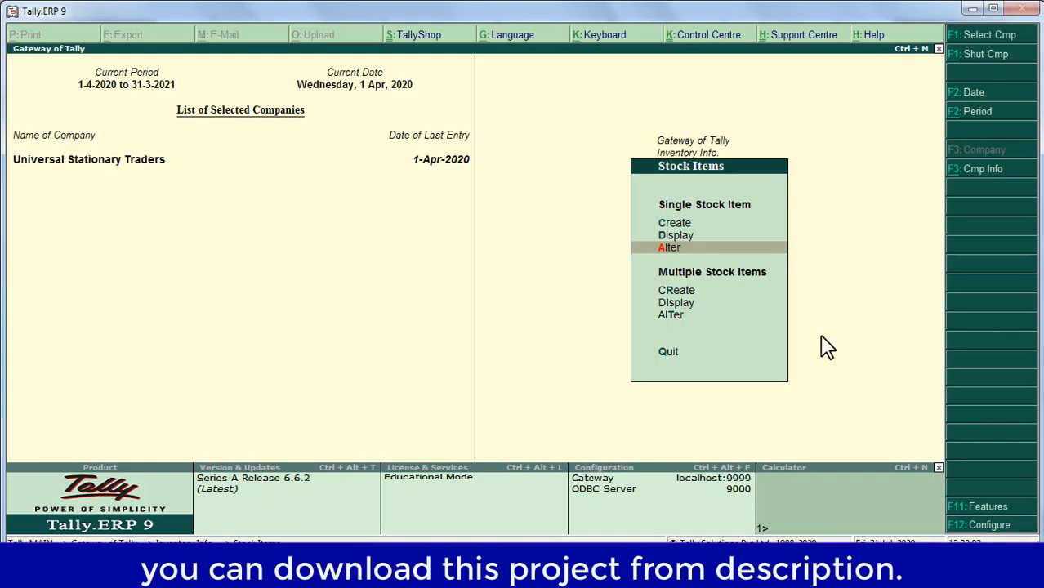
{"action": "key", "text": "Escape"}
{"action": "key", "text": "Escape"}
Reopen the Profit & Loss A/c in detailed form and check the Stationery line under Closing Stock.
{"action": "key", "text": "Up"}
{"action": "key", "text": "Up"}
{"action": "key", "text": "Up"}
{"action": "key", "text": "Up"}
{"action": "key", "text": "Up"}
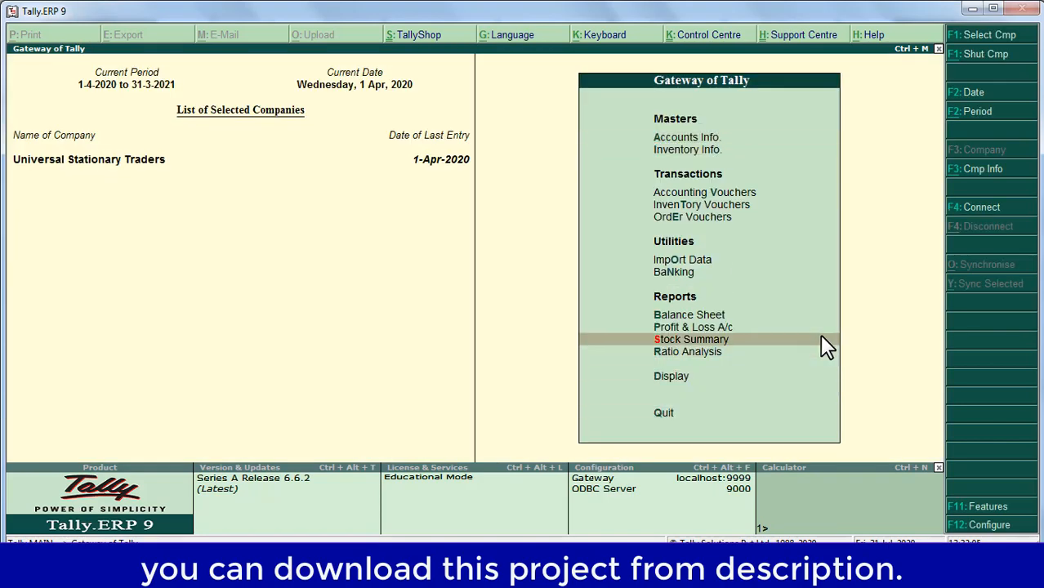
{"action": "key", "text": "Return"}
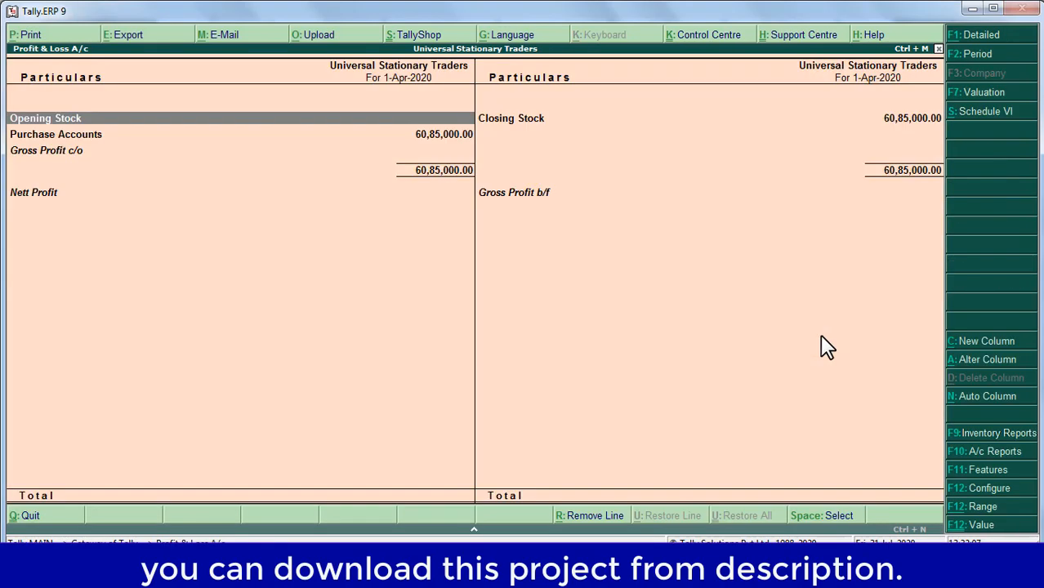
{"action": "key", "text": "alt+F1"}
{"action": "key", "text": "Down"}
{"action": "key", "text": "Right"}
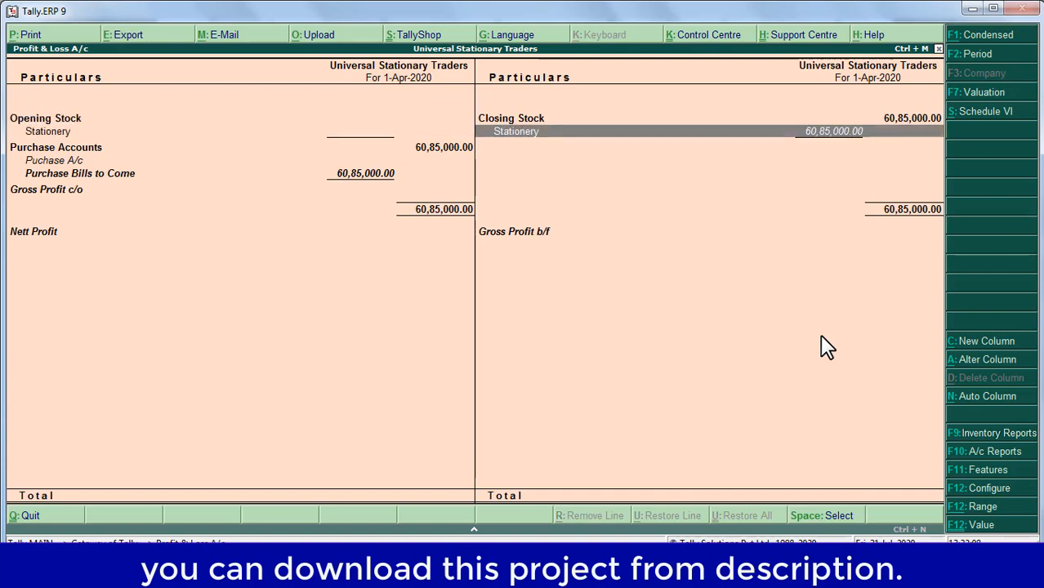
Leave the Profit & Loss A/c and open the Stock Summary report.
{"action": "key", "text": "Return"}
{"action": "key", "text": "Escape"}
{"action": "key", "text": "Escape"}
{"action": "key", "text": "Down"}
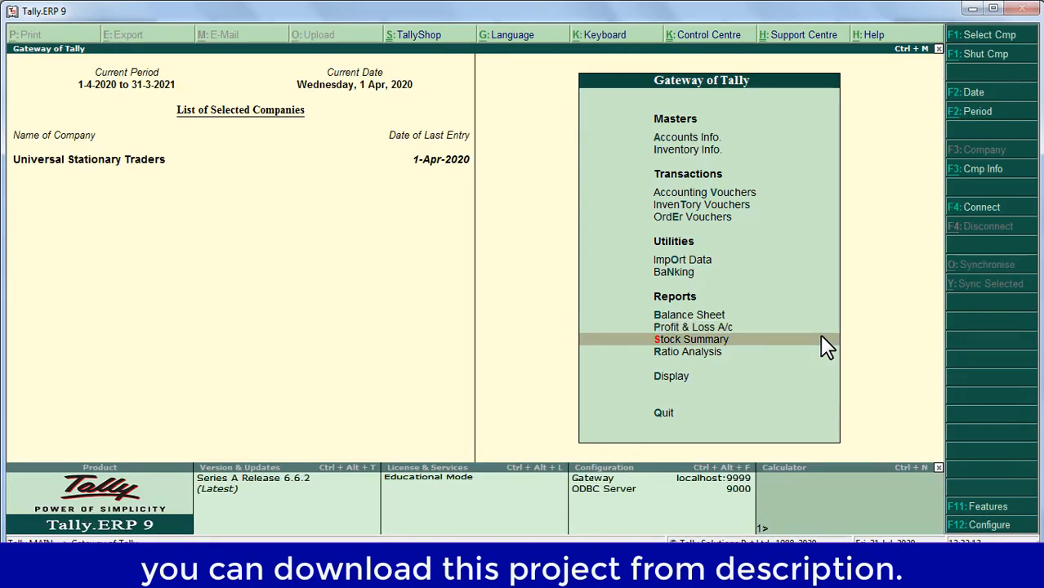
{"action": "key", "text": "Return"}
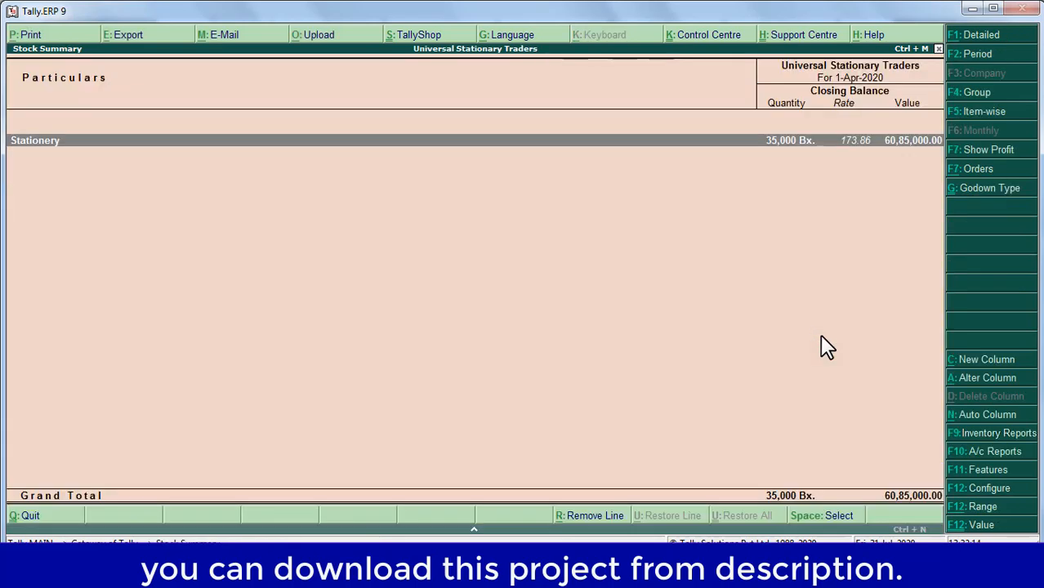
Show the Stock Summary in detailed form and compare it with the Stock Summary display in the Word project.
{"action": "key", "text": "alt+F1"}
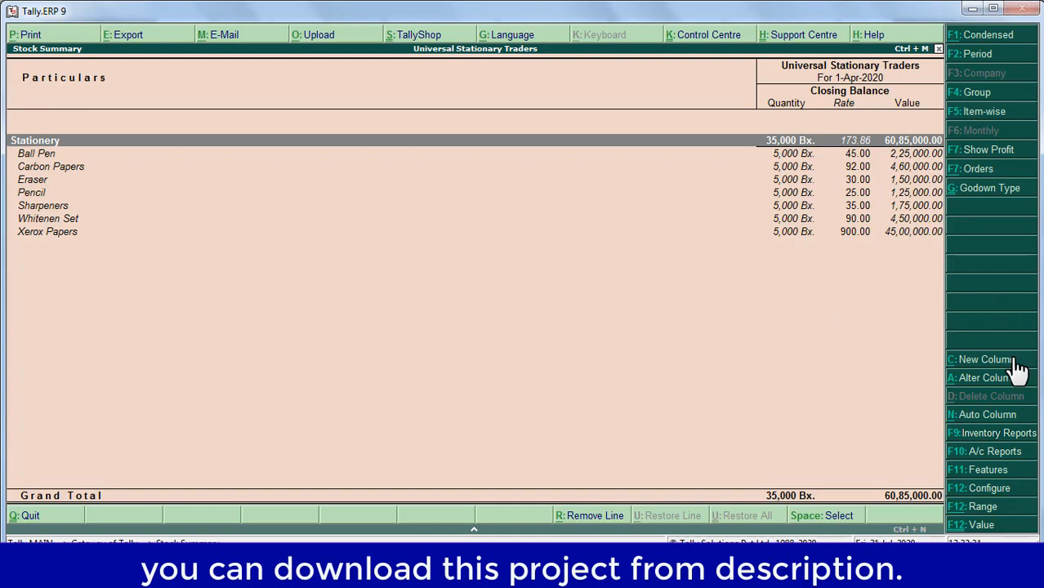
{"action": "key", "text": "Escape"}
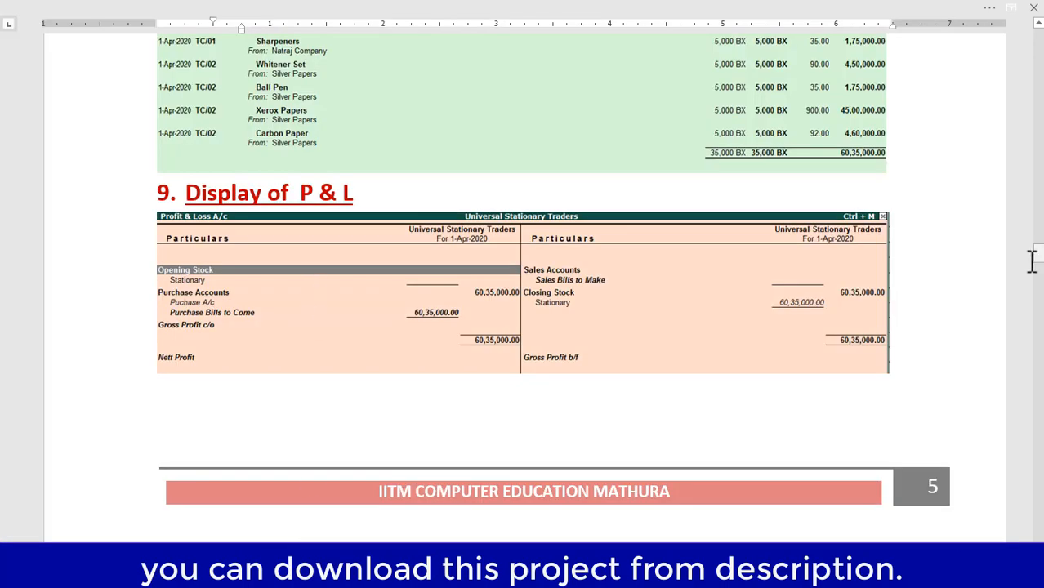
{"action": "left_click_drag", "start_coordinate": [1034, 260], "coordinate": [1035, 276]}
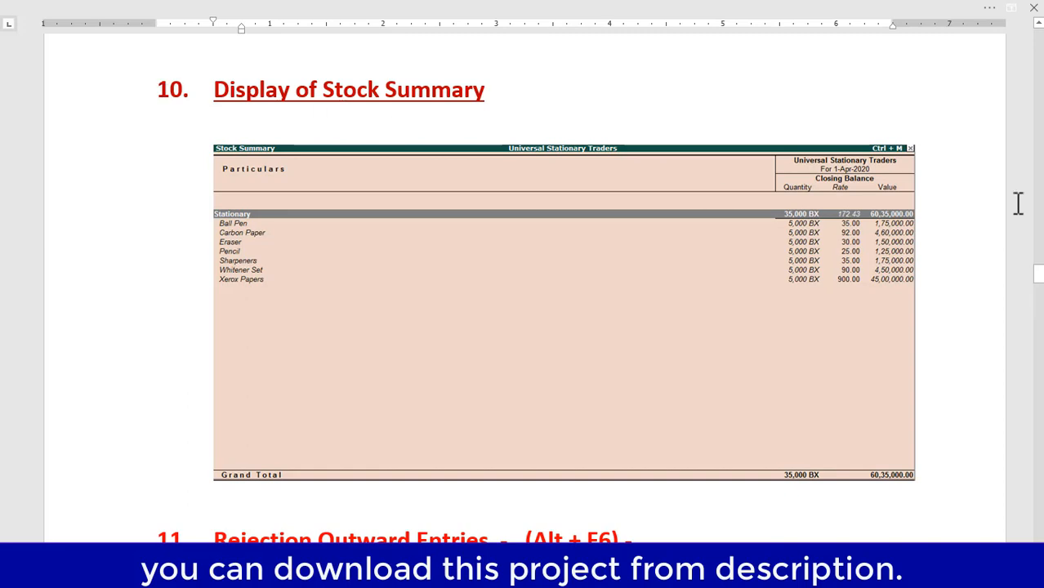
Read the Rejection Outward entries for Natraj Company and Silver Papers in section 11 of the Word project.
{"action": "left_click_drag", "start_coordinate": [1037, 285], "coordinate": [1039, 291]}
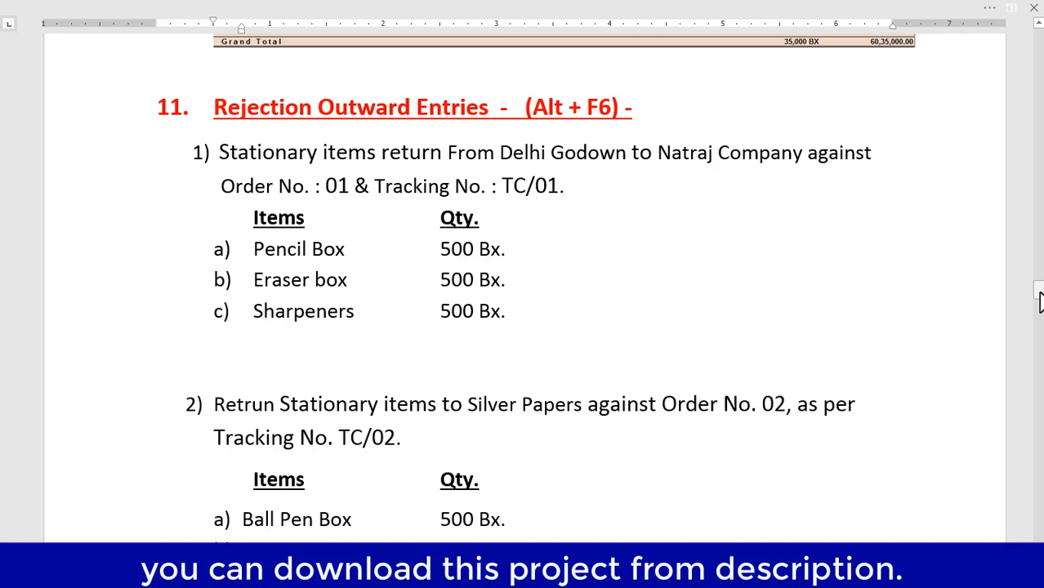
{"action": "left_click_drag", "start_coordinate": [1038, 292], "coordinate": [1039, 309]}
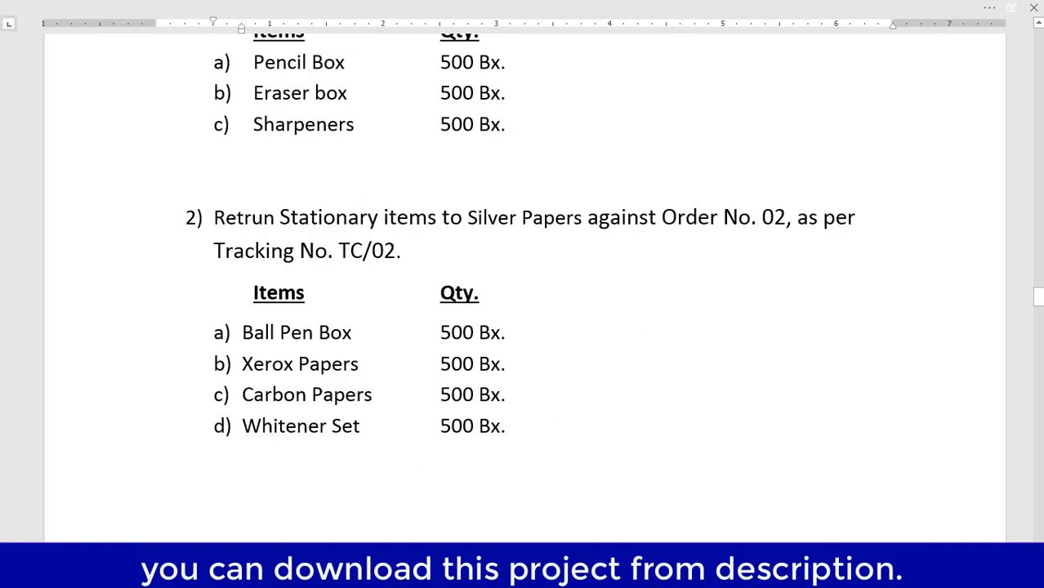
{"action": "scroll", "coordinate": [1041, 296], "scroll_direction": "up", "scroll_amount": 3}
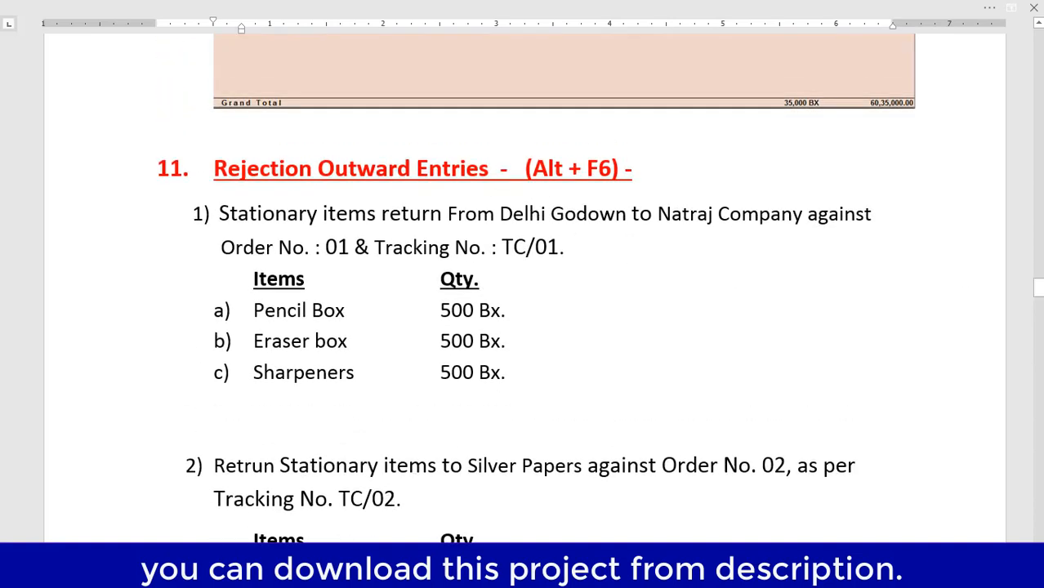
Switch back to Tally.ERP 9 and open Inventory Vouchers from the Gateway of Tally.
{"action": "key", "text": "alt+Tab"}
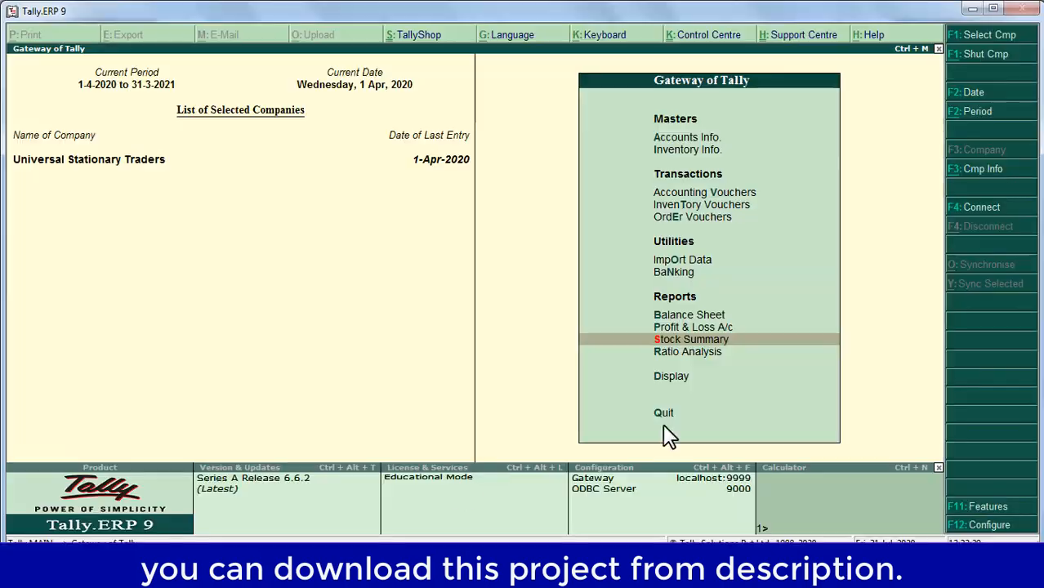
{"action": "key", "text": "Up"}
{"action": "key", "text": "Up"}
{"action": "key", "text": "Up"}
{"action": "key", "text": "Up"}
{"action": "key", "text": "Up"}
{"action": "key", "text": "Up"}
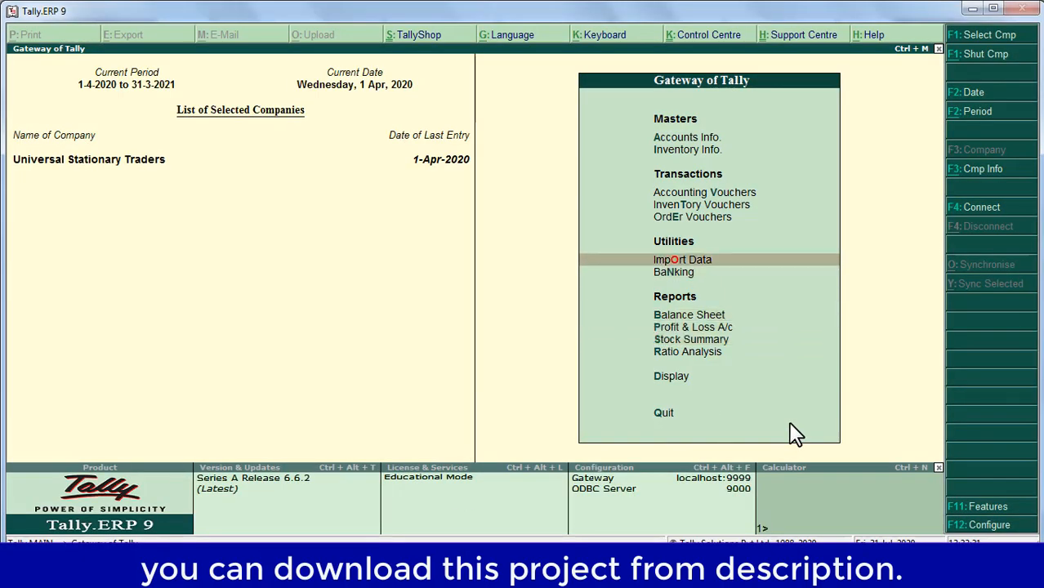
{"action": "key", "text": "Return"}
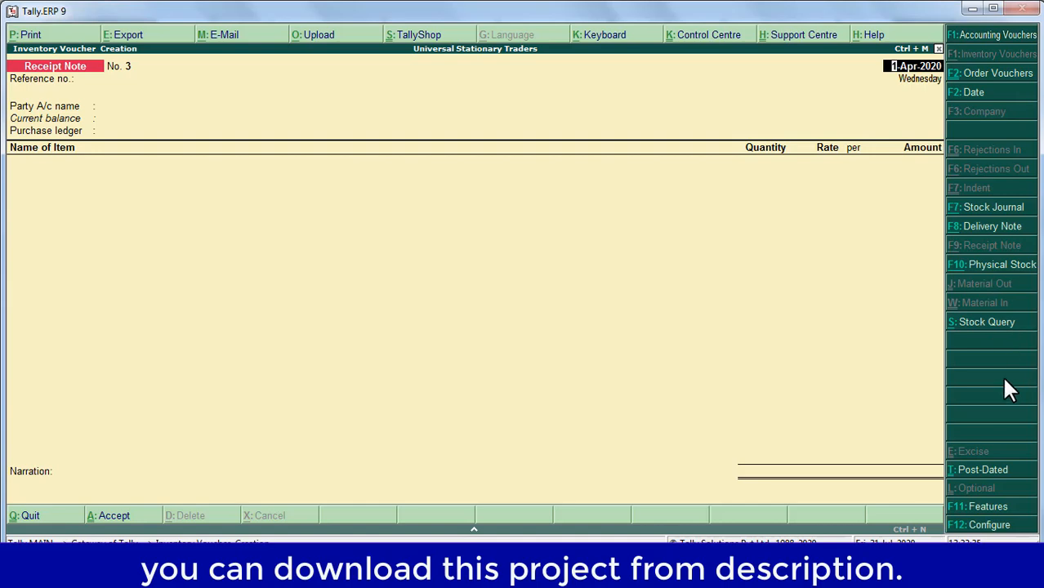
Enable the use of rejection inward and outward notes in the company's Inventory Features and save the settings.
{"action": "key", "text": "F11"}
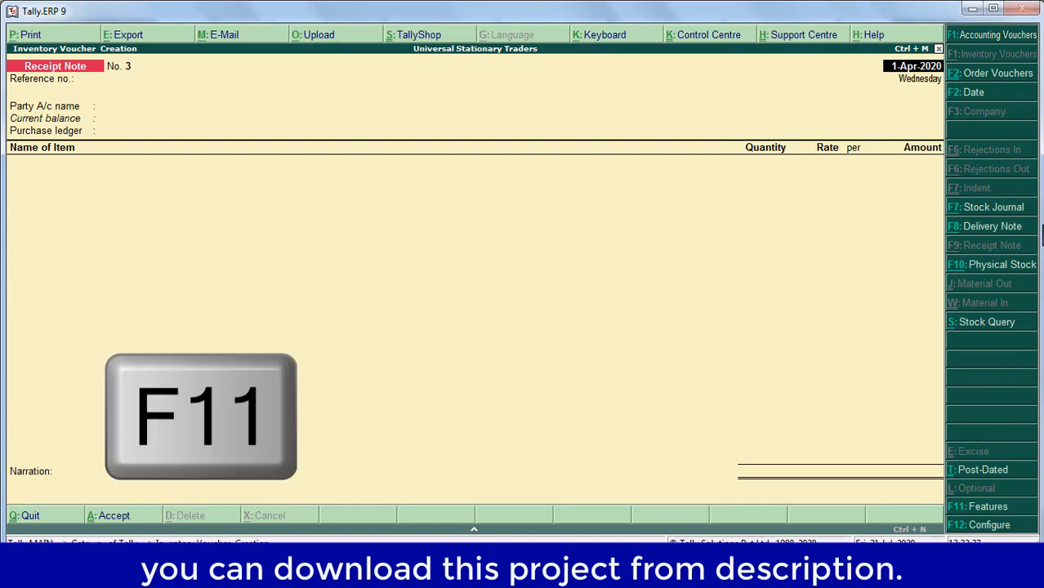
{"action": "key", "text": "F11"}
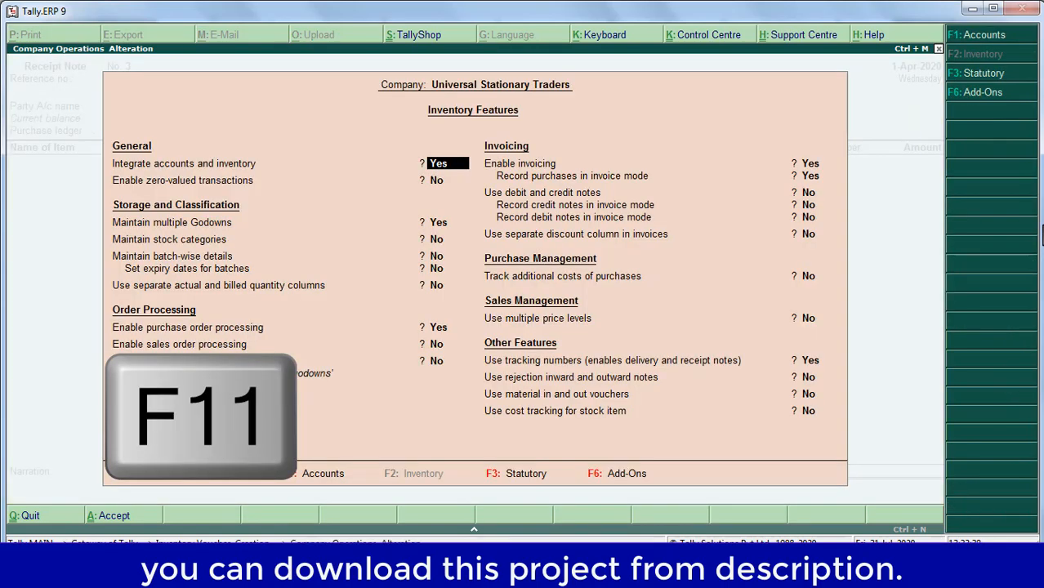
{"action": "key", "text": "Return"}
{"action": "key", "text": "Return"}
{"action": "key", "text": "Return"}
{"action": "key", "text": "Return"}
{"action": "key", "text": "Return"}
{"action": "key", "text": "Return"}
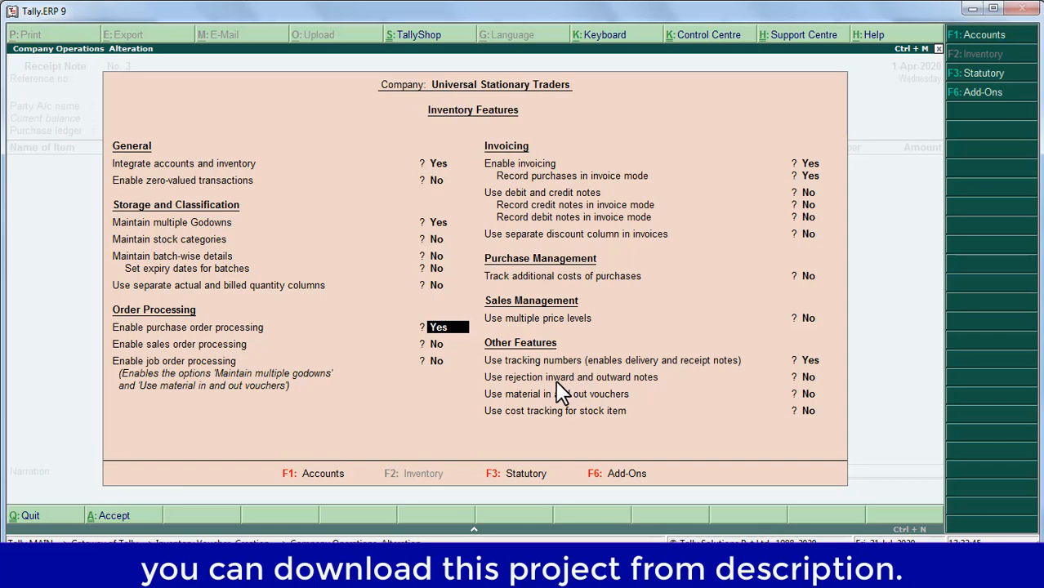
{"action": "left_click", "coordinate": [816, 380]}
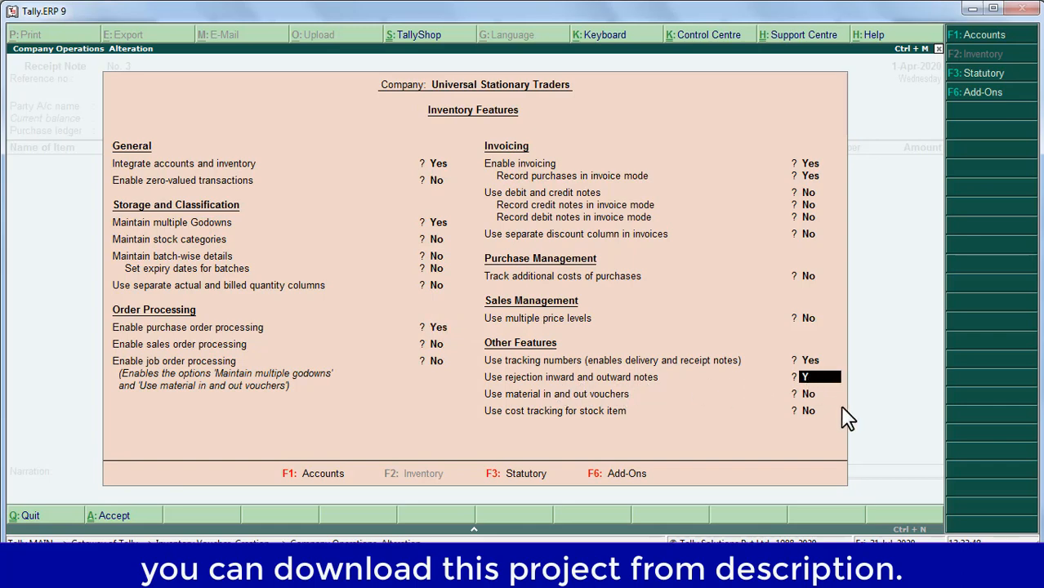
{"action": "key", "text": "Return"}
{"action": "key", "text": "Return"}
{"action": "key", "text": "Return"}
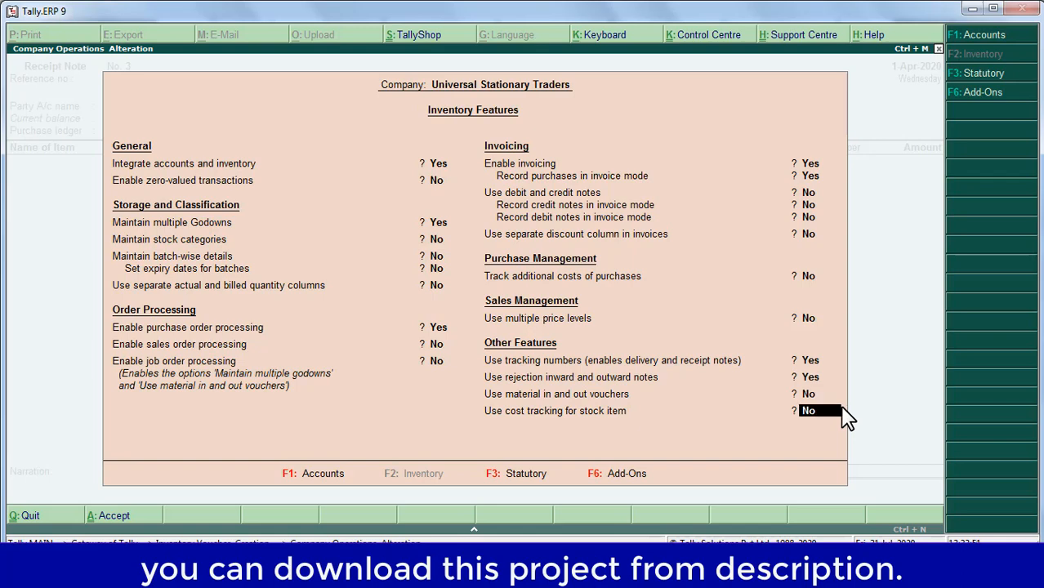
{"action": "key", "text": "Return"}
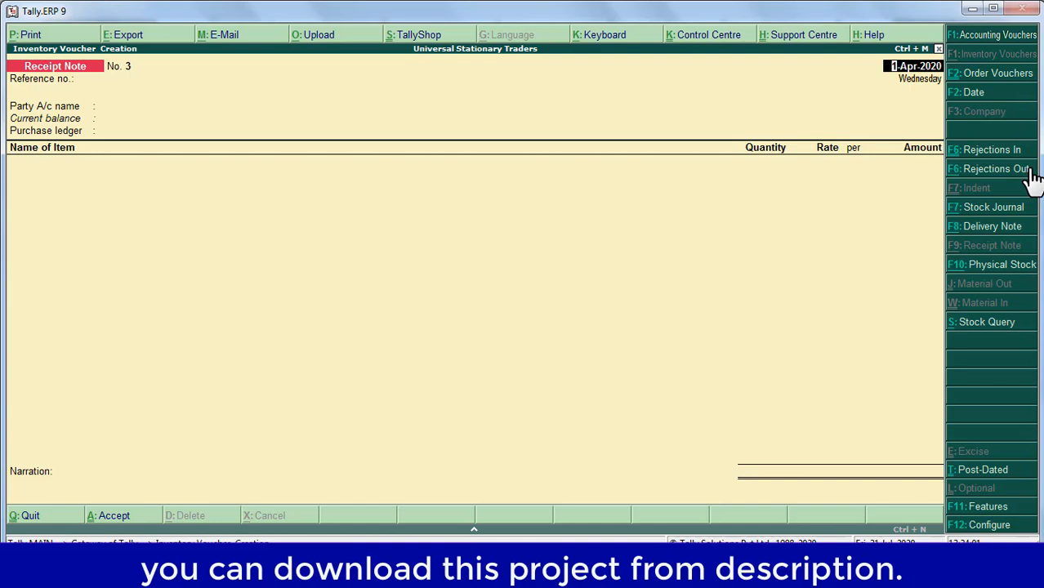
Start a Rejections Out voucher and choose Natraj Company as its ledger account.
{"action": "left_click", "coordinate": [982, 170]}
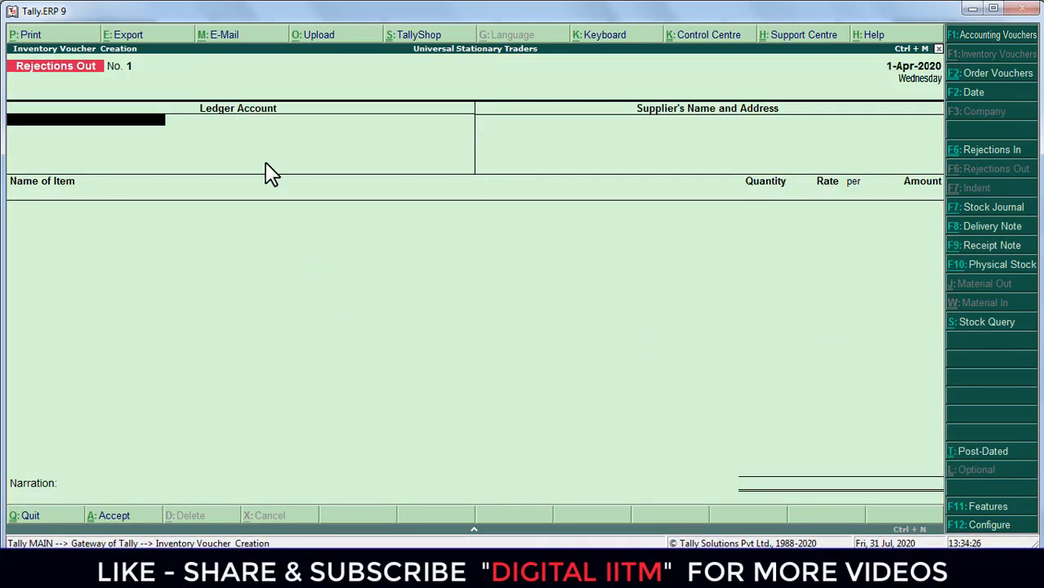
{"action": "type", "text": "NA"}
{"action": "key", "text": "Return"}
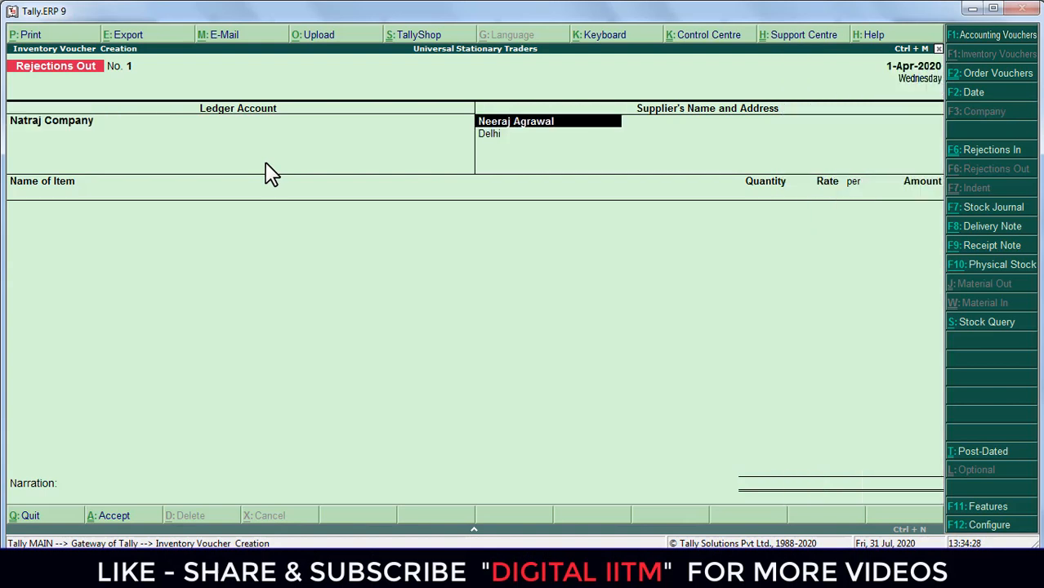